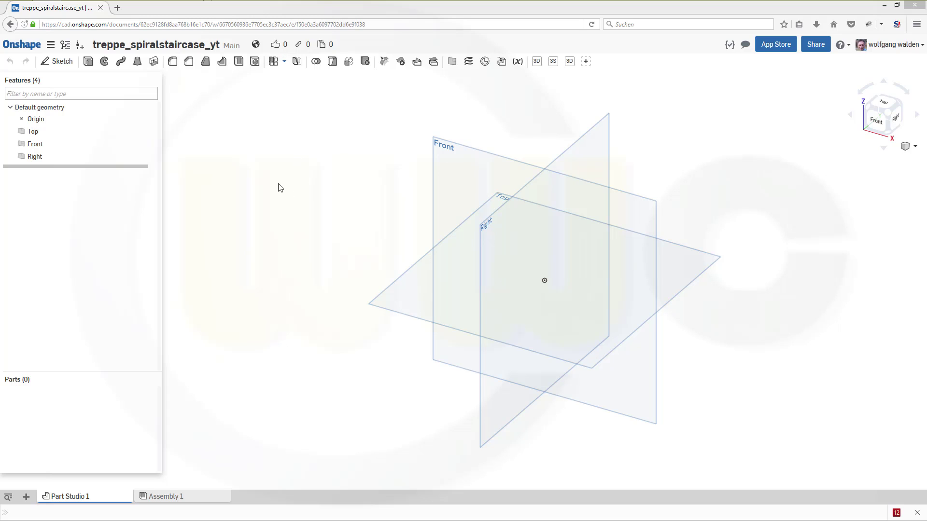
Sketch a 200 mm diameter circle at the origin on the Top plane and close Sketch 1
left_click(57, 62)
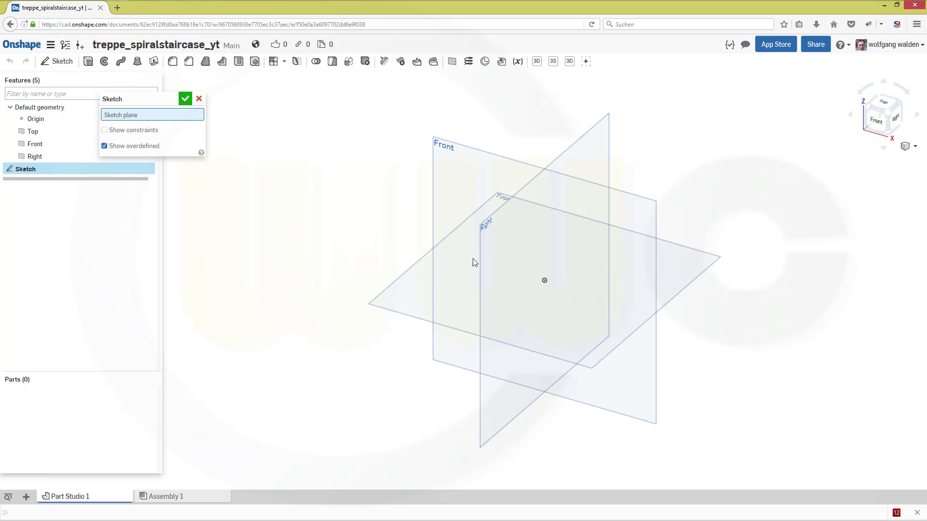
left_click(683, 294)
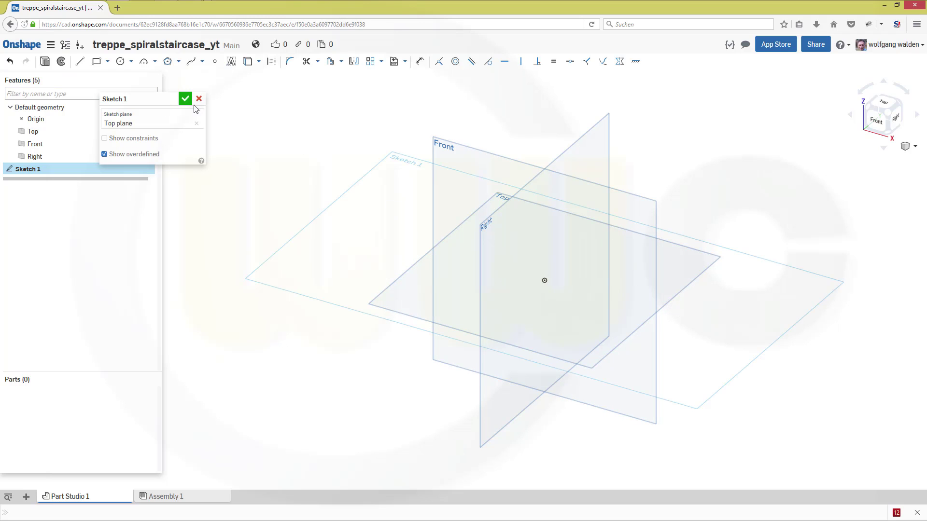
left_click(120, 61)
left_click(660, 315)
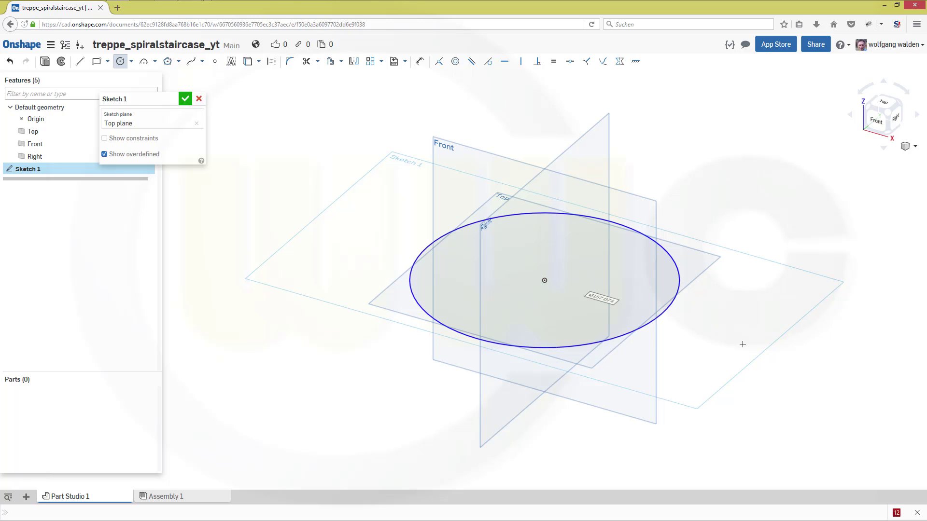
type("200")
key("Return")
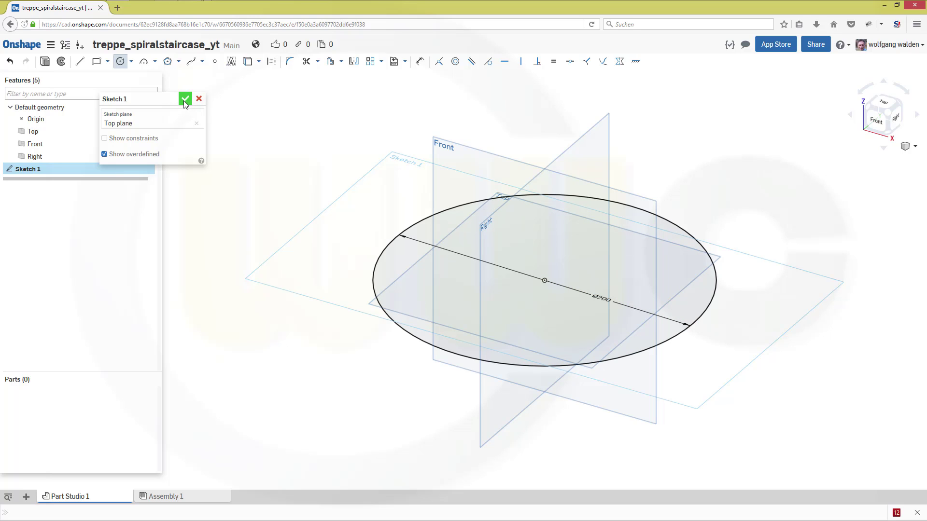
key("Return")
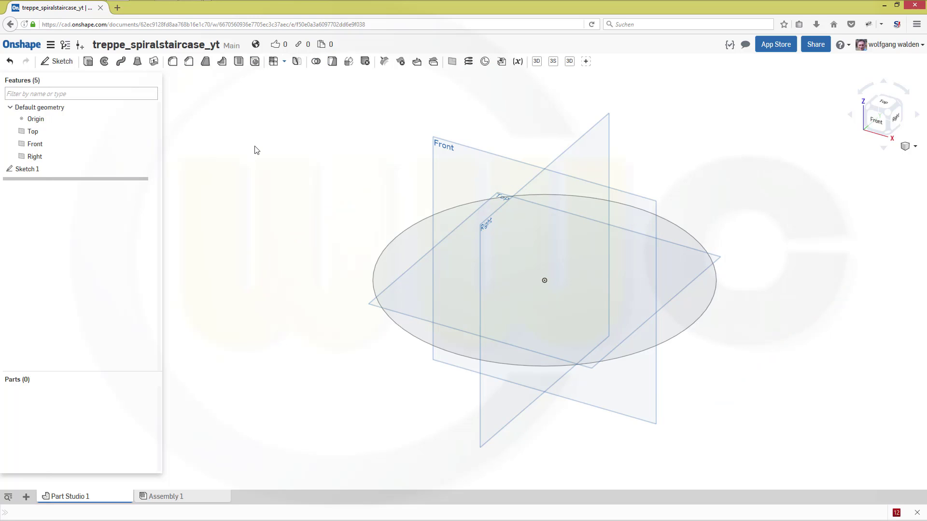
Extrude the circle region 360 mm upward into the solid cylinder Part 1
left_click(88, 61)
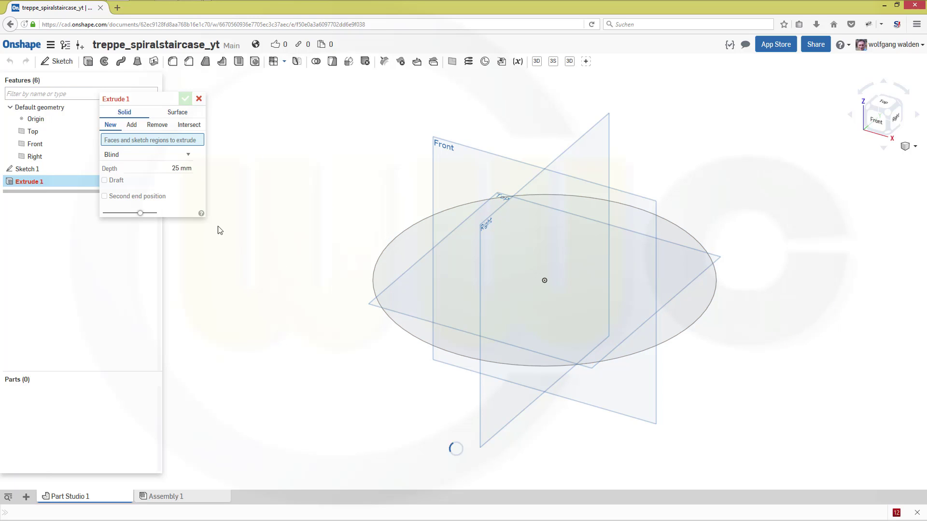
left_click(386, 315)
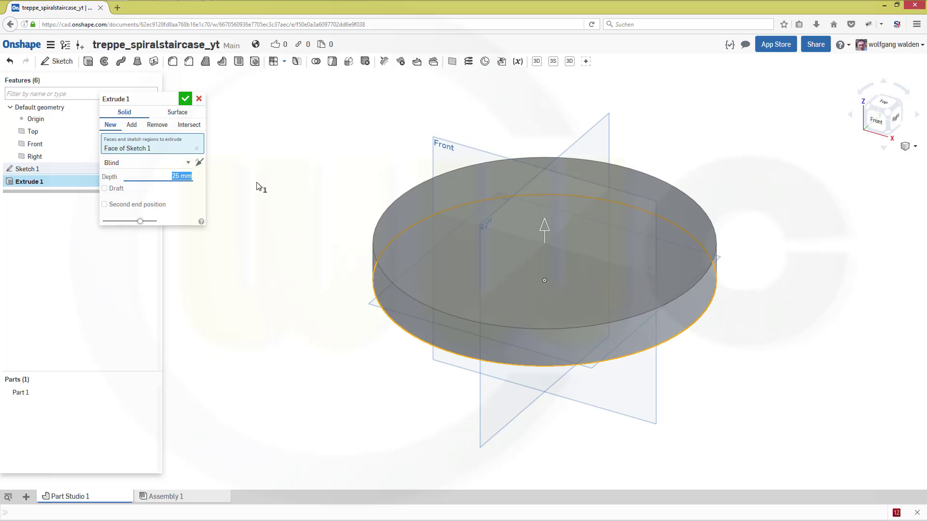
type("360")
key("Return")
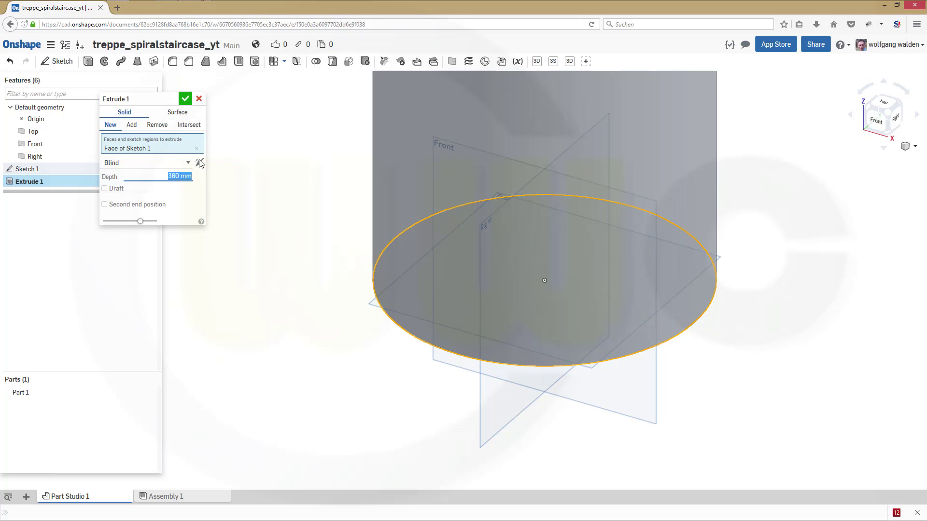
left_click(376, 186)
key("Return")
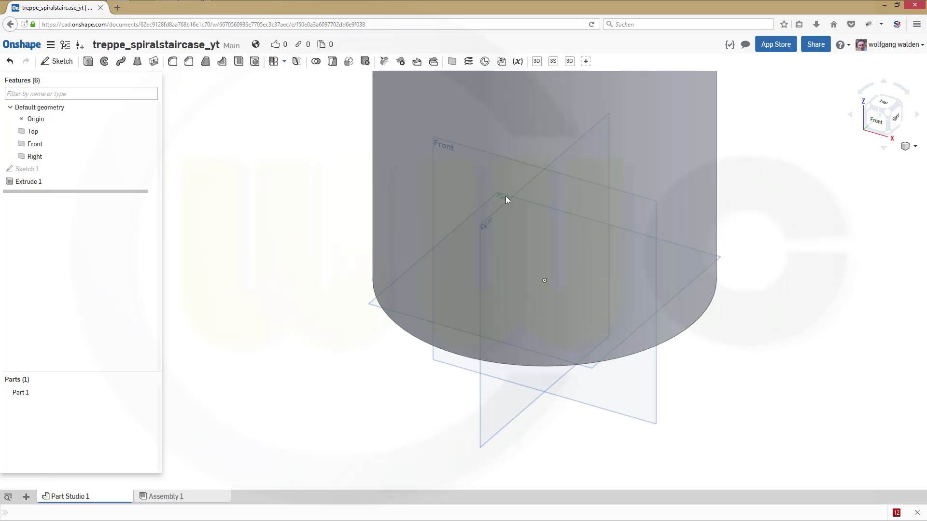
scroll(508, 196, "up", 3)
scroll(531, 182, "down", 6)
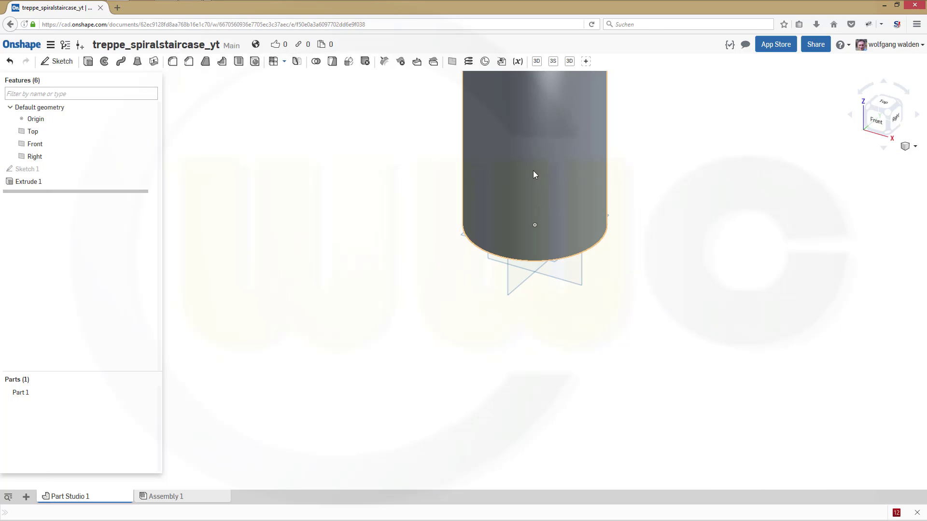
middle_click_drag(539, 174, 532, 306)
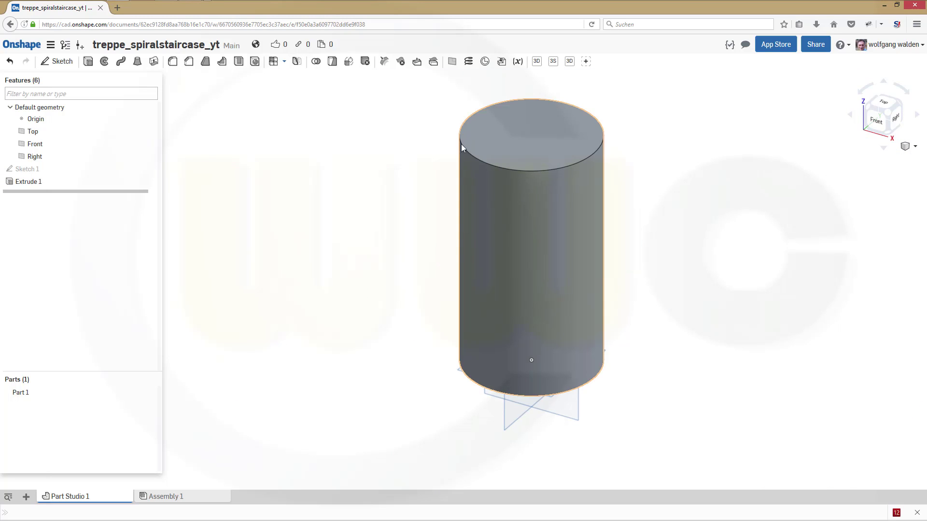
Add Helix 1 with 1 clockwise revolution on the cylinder's side face
left_click(467, 64)
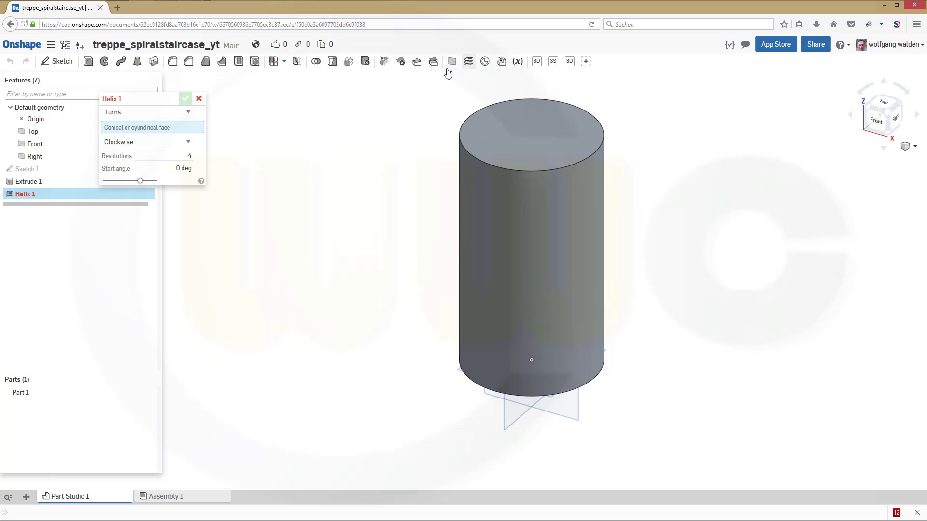
left_click(561, 319)
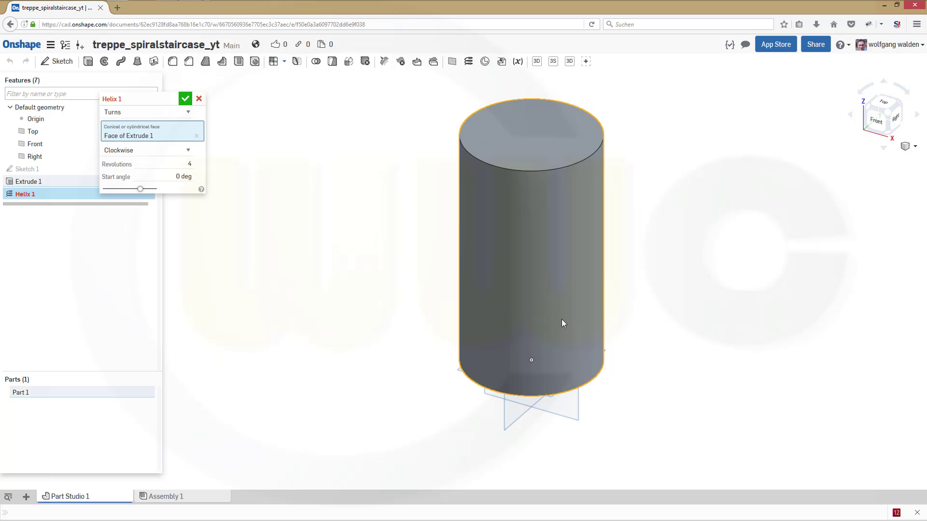
left_click(167, 165)
type("1")
key("Tab")
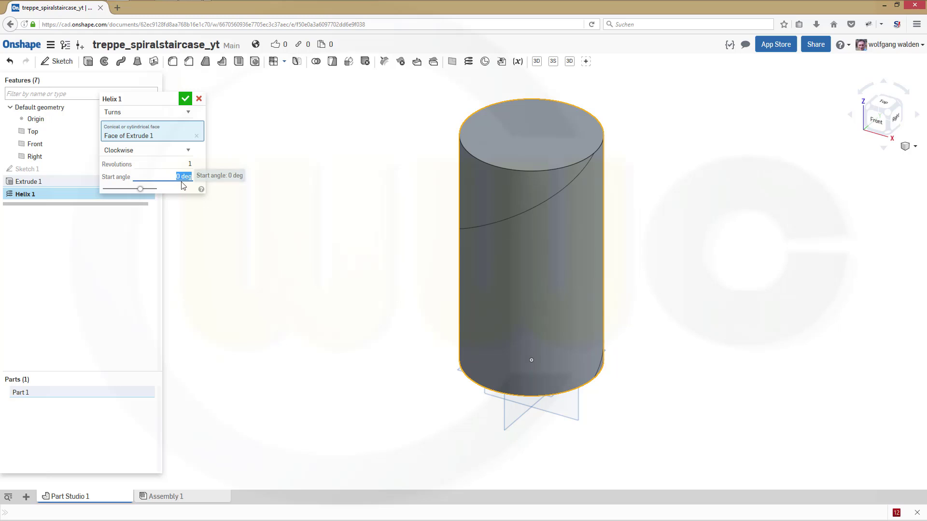
left_click(186, 99)
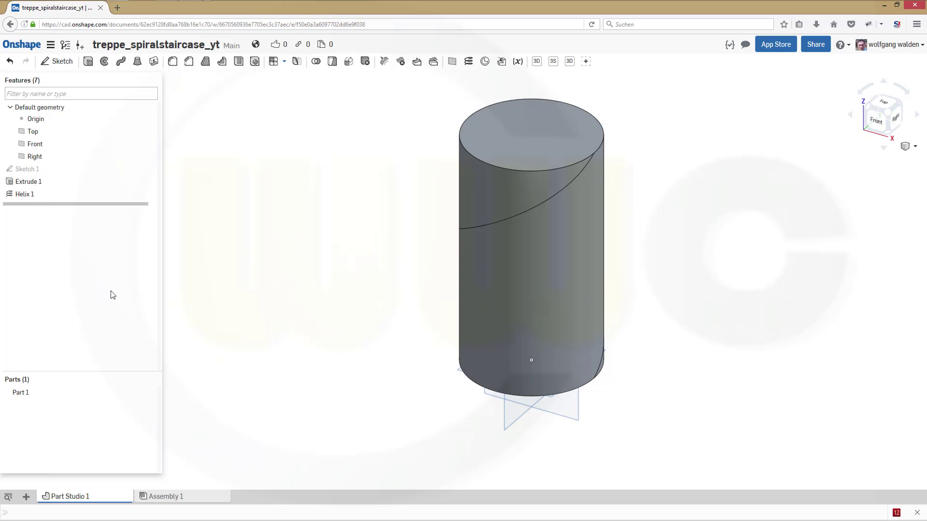
Hide the cylinder Part 1 and start Sketch 2 on the Top plane
left_click(149, 393)
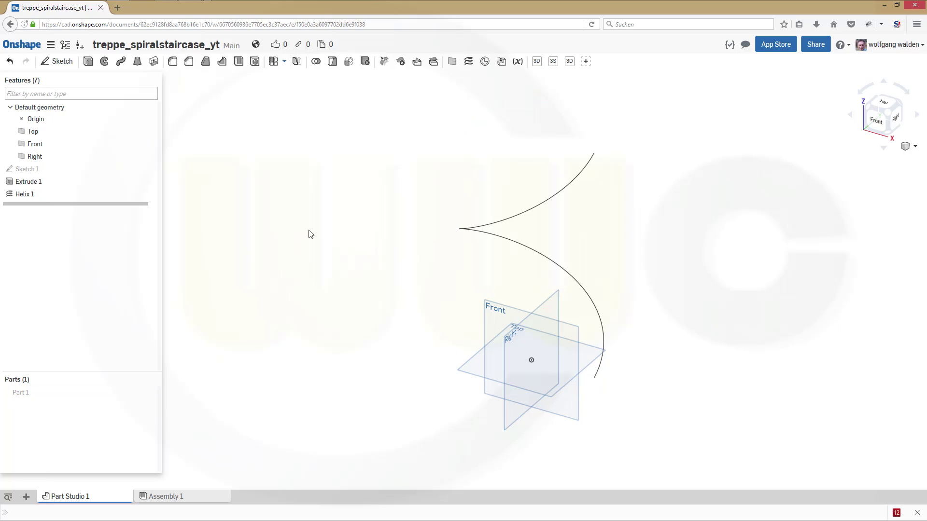
left_click(60, 62)
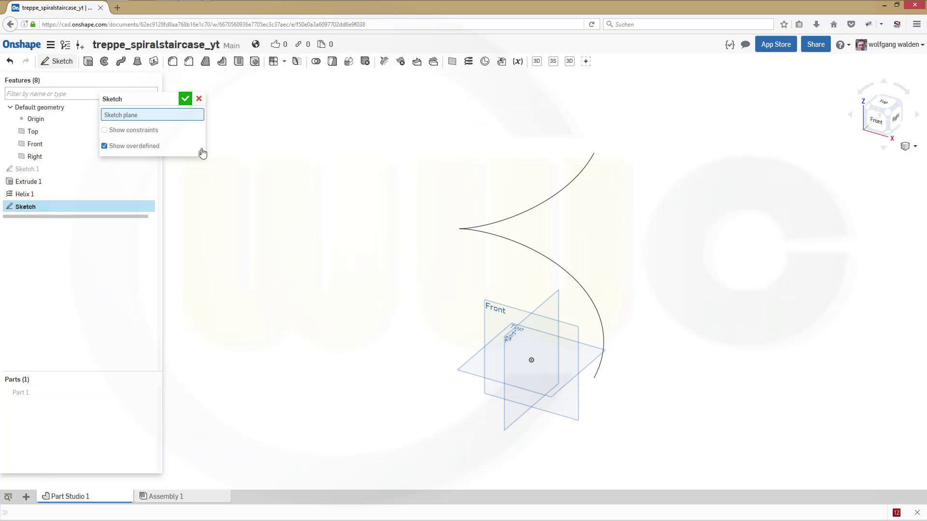
left_click(594, 364)
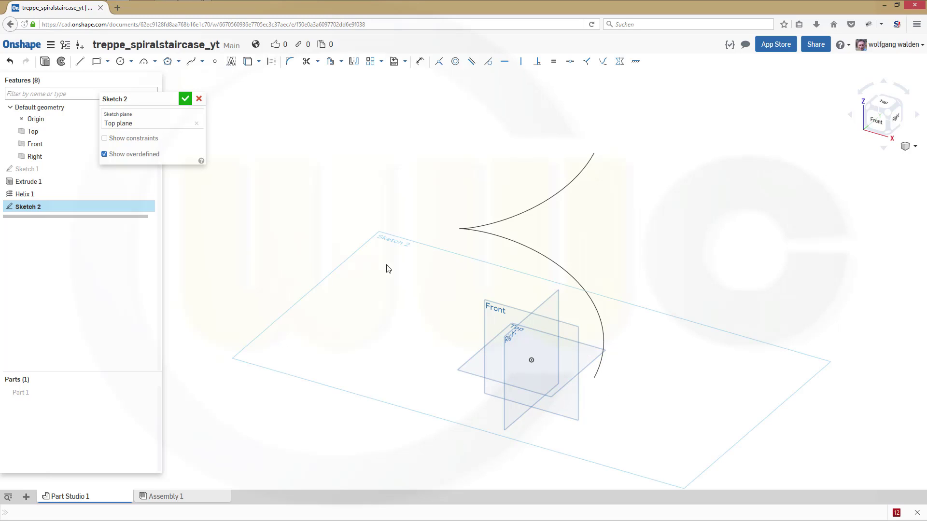
Draw a 200 mm diameter circle at the origin and view the sketch plane head-on
left_click(120, 62)
left_click(533, 361)
left_click(611, 394)
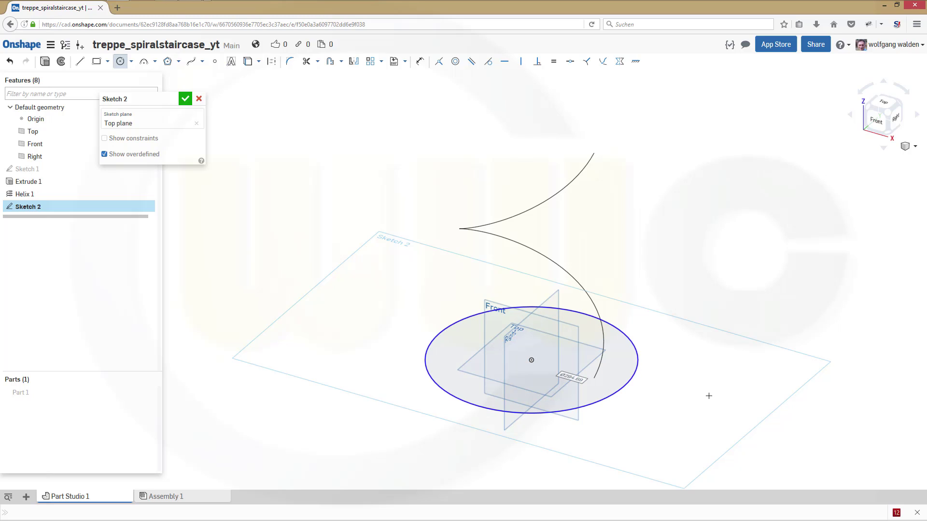
type("200")
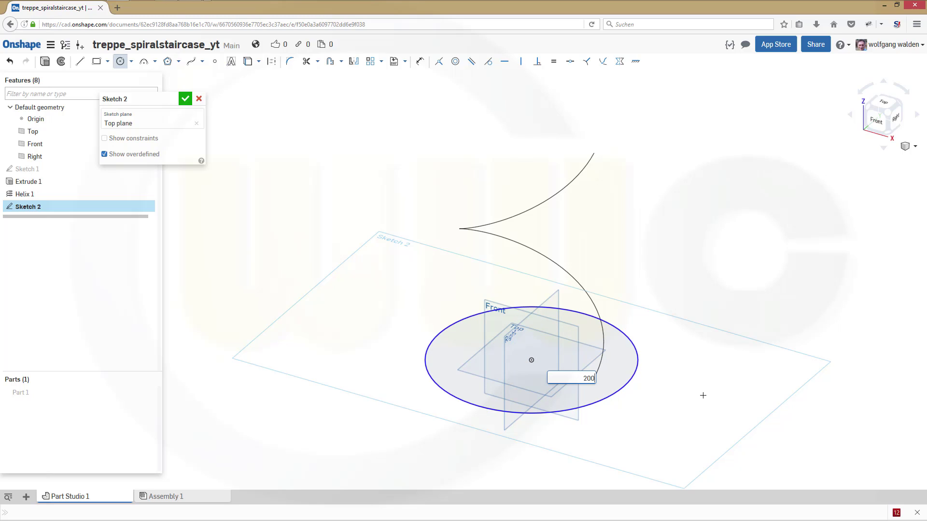
key("Return")
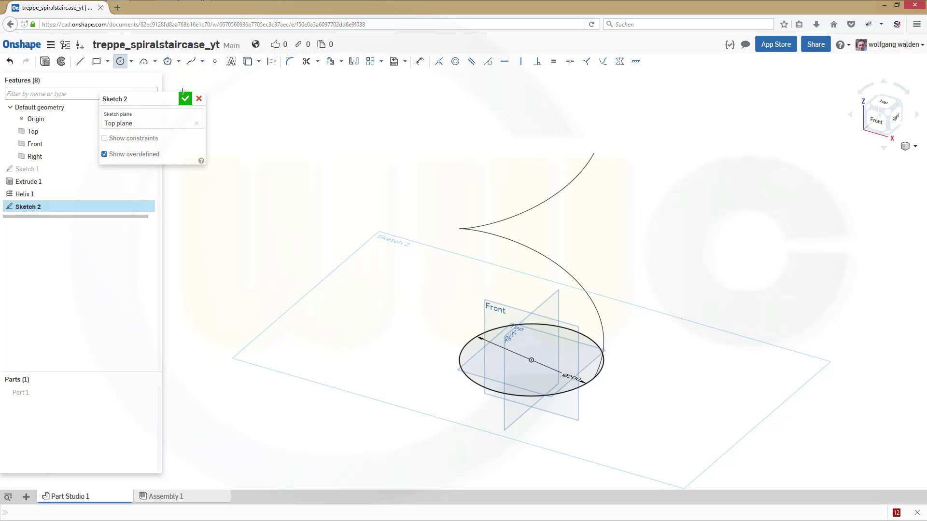
right_click(451, 141)
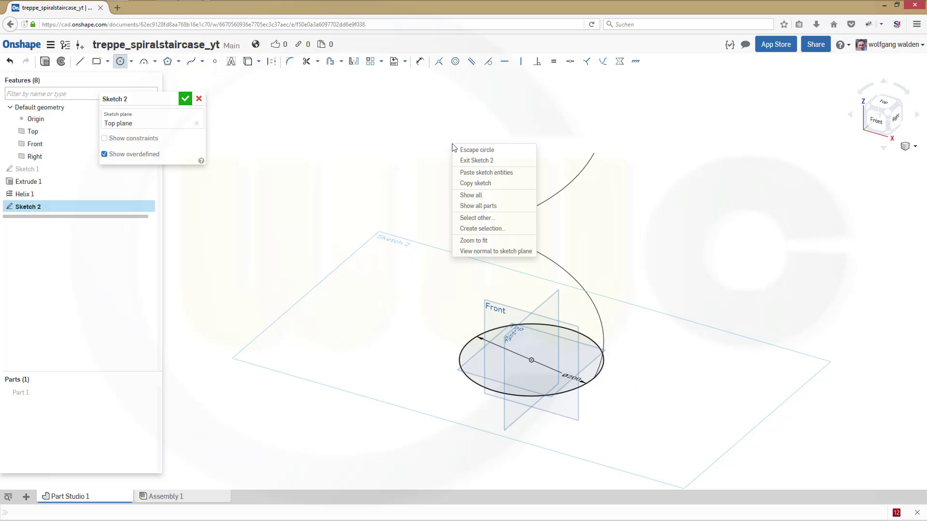
left_click(498, 255)
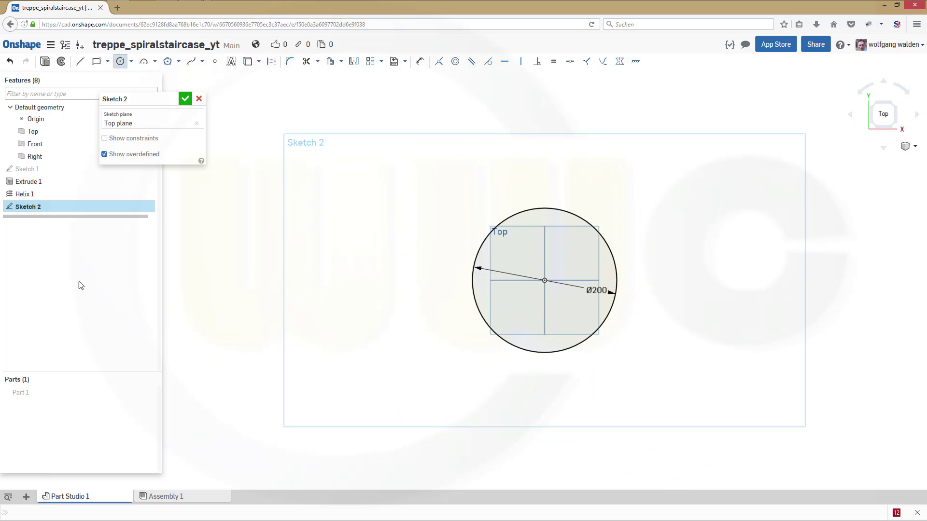
Hide the helix and draw a triangle of lines from the circle centre outward
left_click(149, 193)
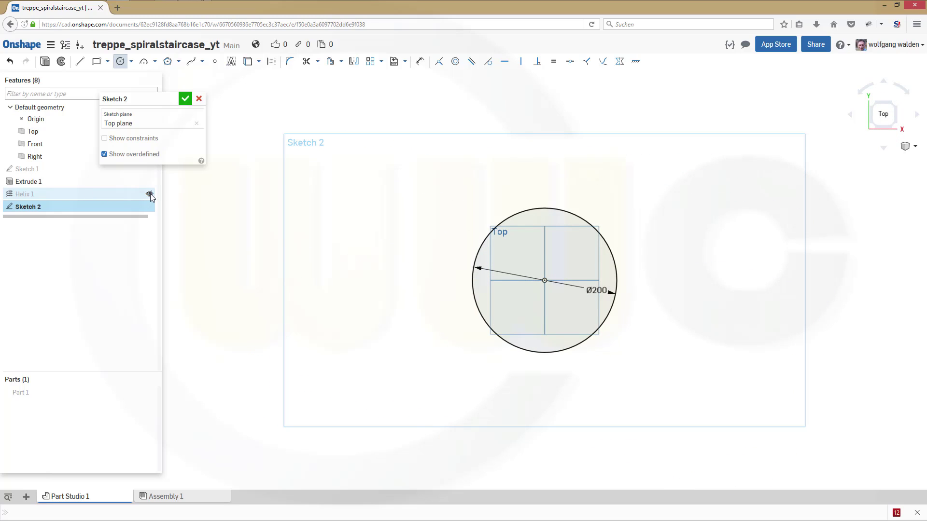
left_click(79, 61)
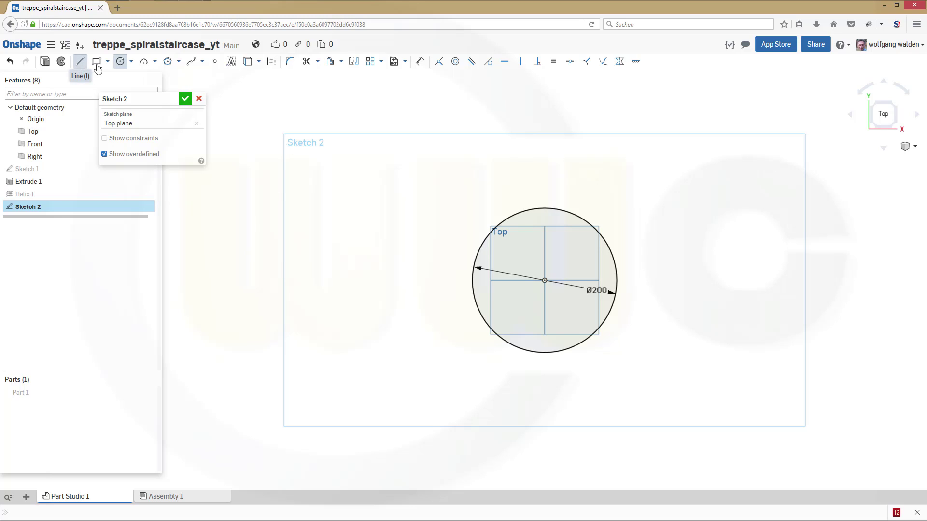
left_click(546, 280)
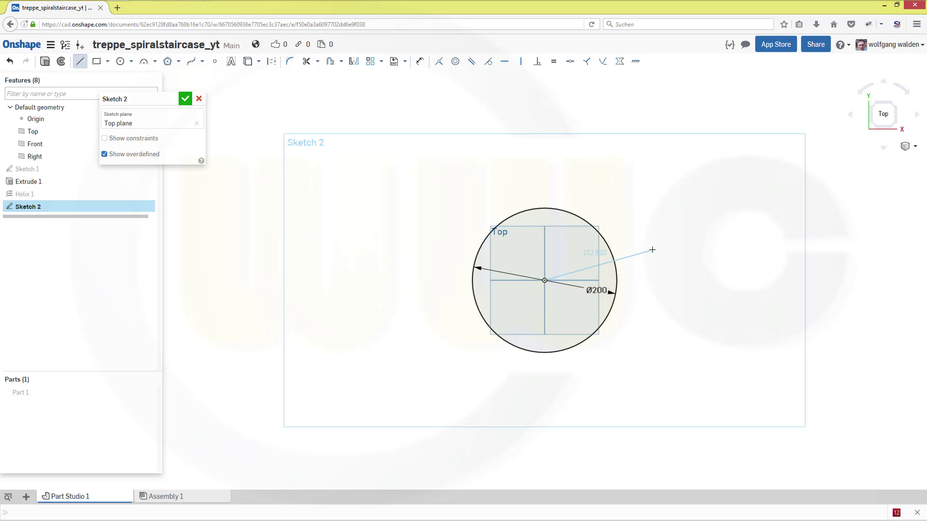
left_click(652, 250)
left_click(615, 203)
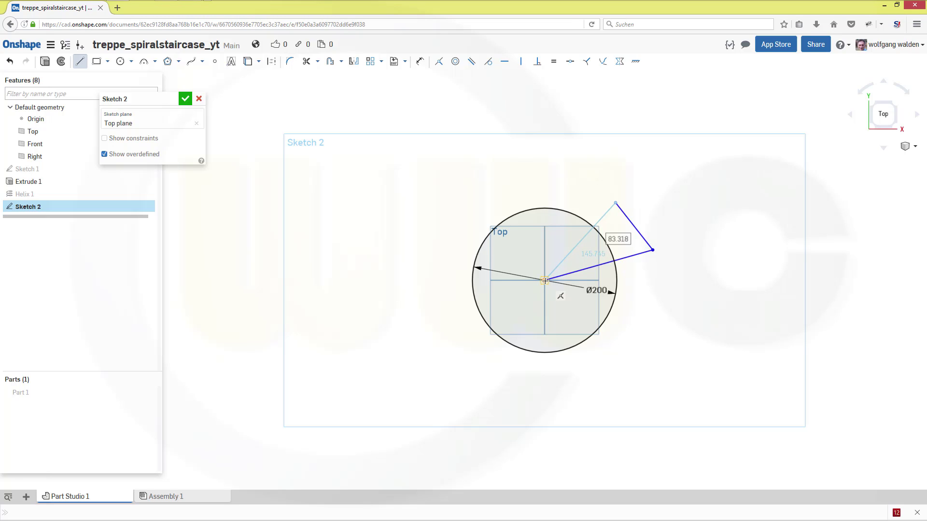
left_click(544, 280)
key("Escape")
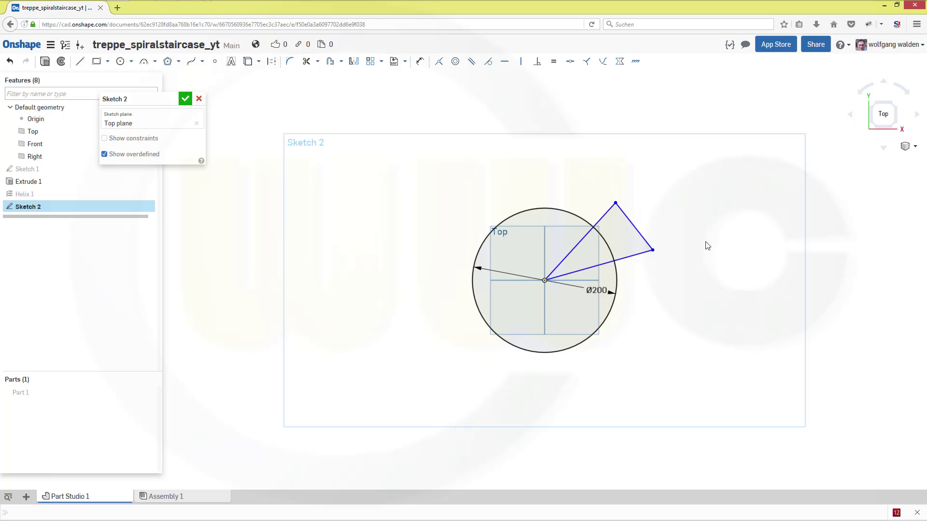
Trim the line pieces and circle so only the wedge's outer arc remains
left_click(306, 61)
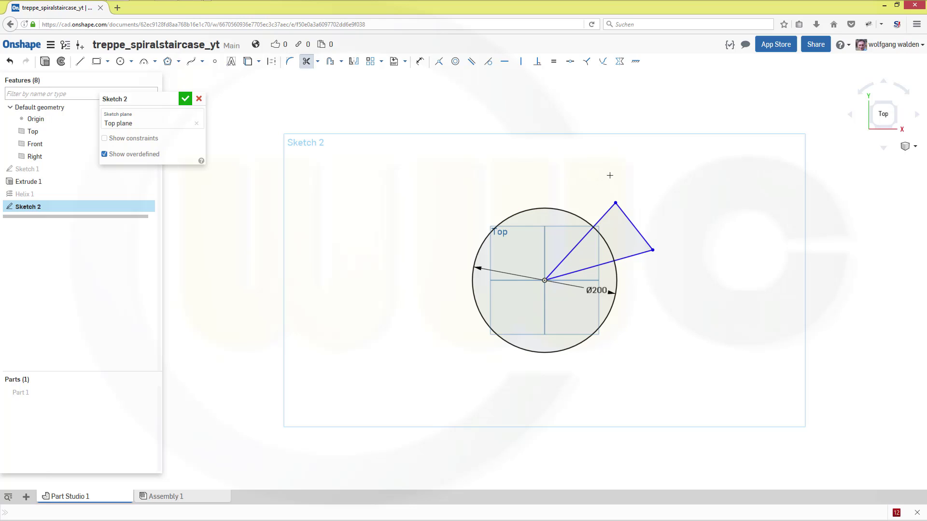
left_click(603, 216)
left_click(632, 225)
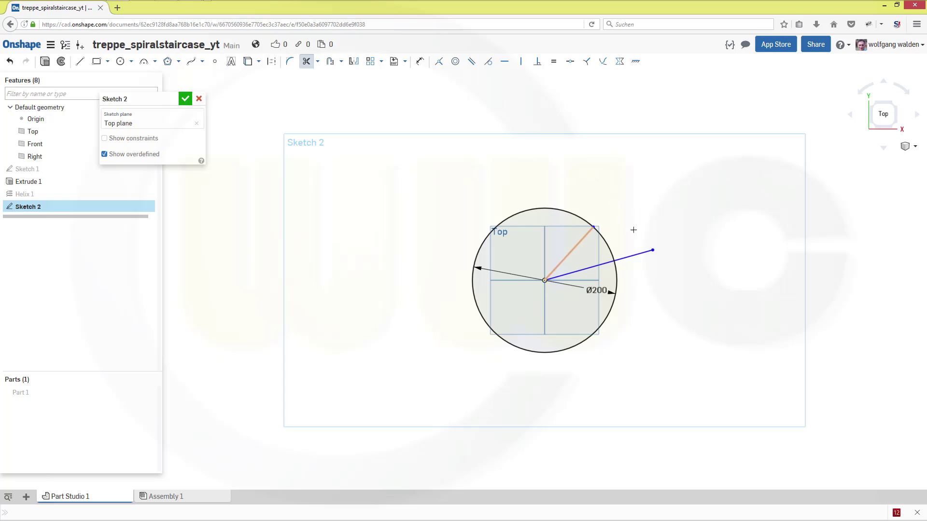
left_click(635, 257)
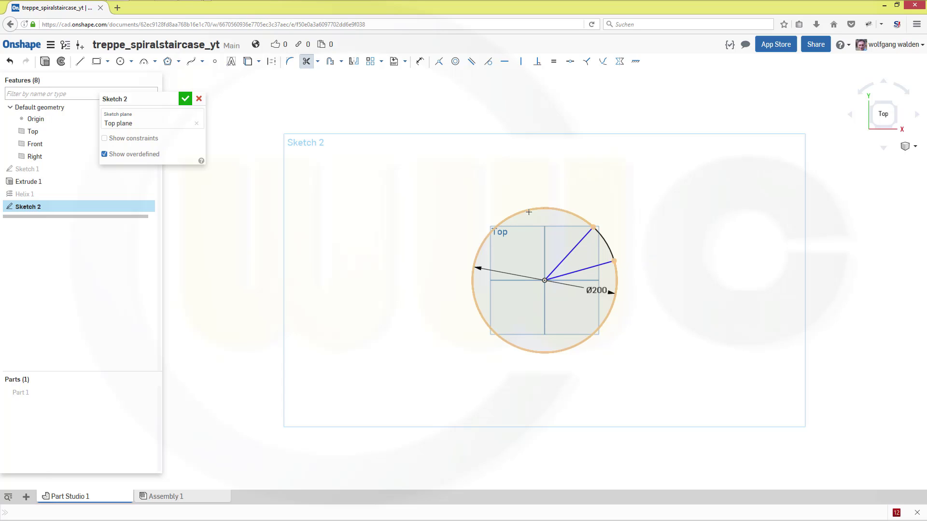
left_click(602, 215)
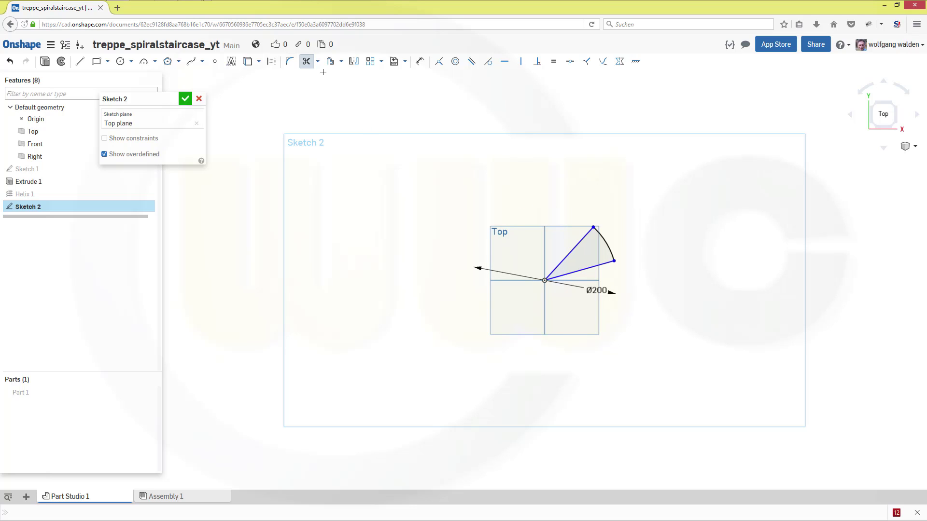
Dimension the wedge angle to 20° and make its lower edge horizontal
left_click(419, 62)
left_click(594, 266)
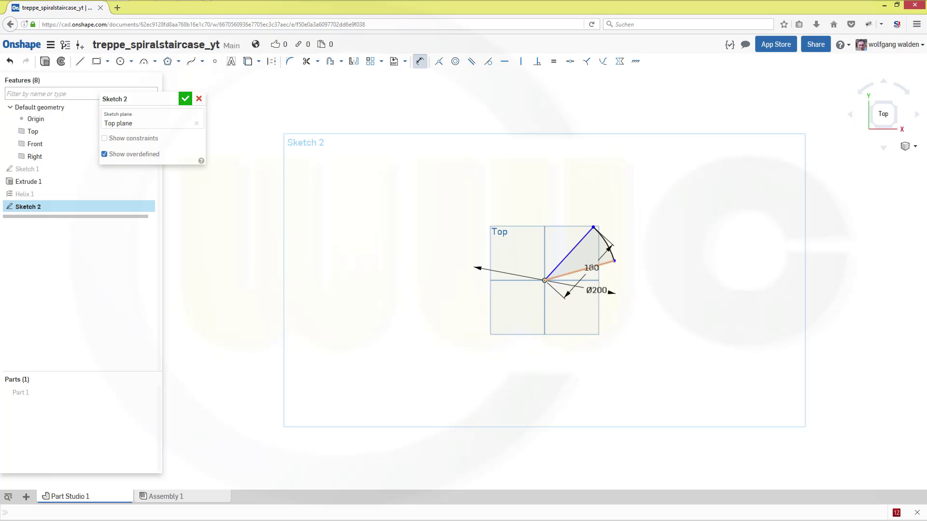
left_click(594, 266)
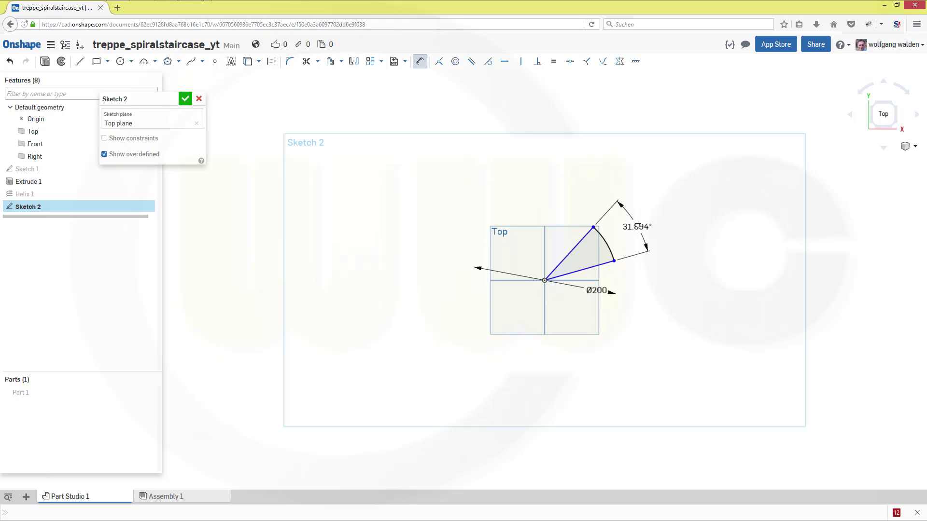
left_click(638, 225)
type("20")
key("Return")
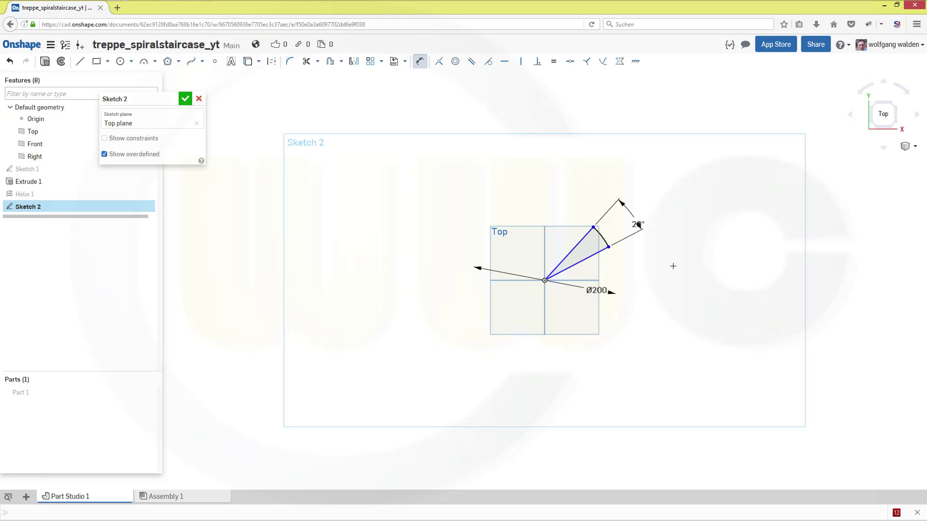
left_click(504, 63)
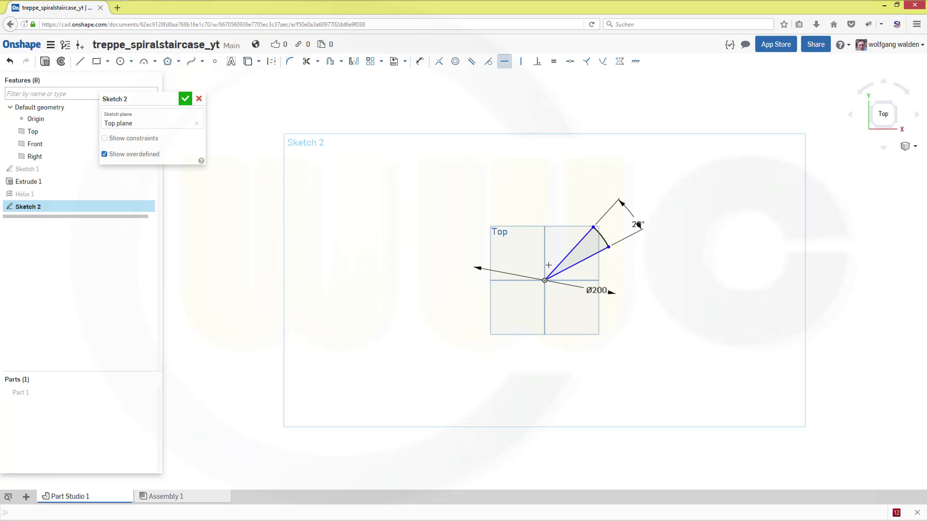
left_click(593, 268)
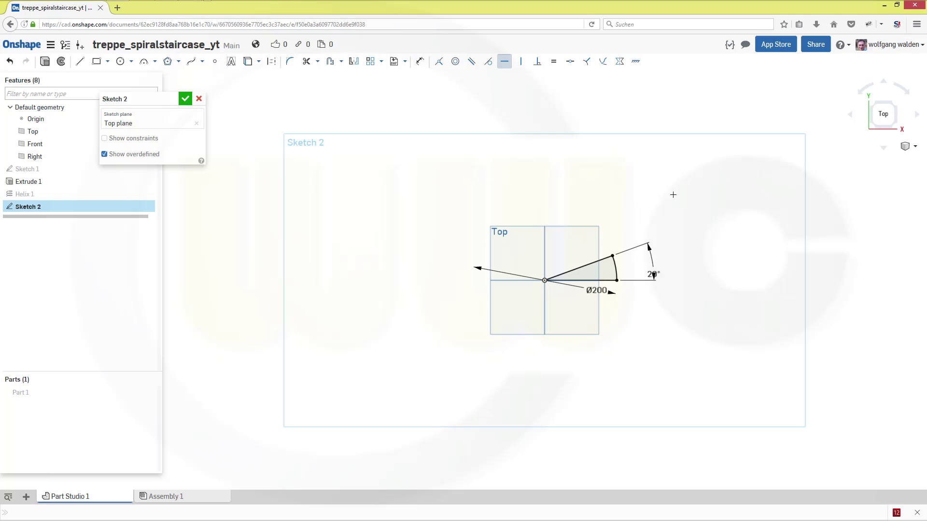
Draw a Ø30 circle centred on the origin inside the wedge
left_click(120, 62)
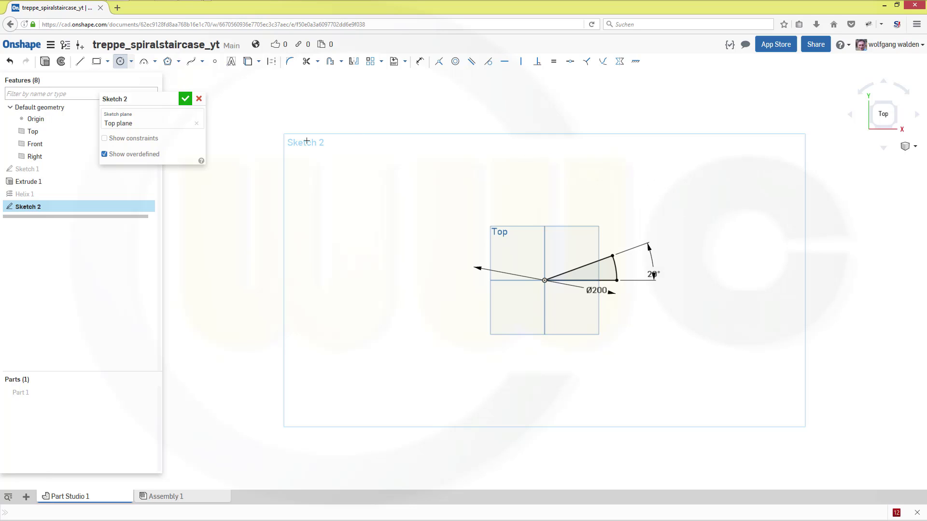
left_click(544, 280)
left_click(572, 282)
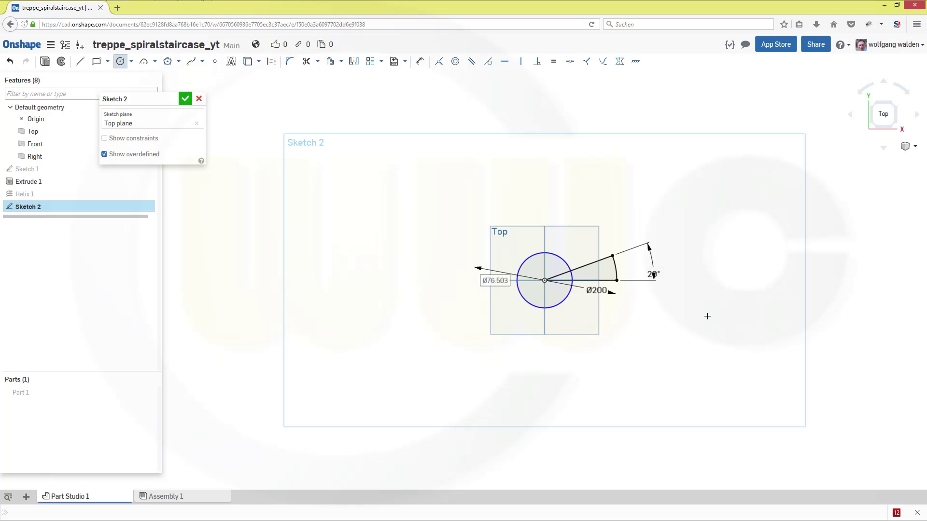
type("30")
key("Return")
scroll(557, 286, "up", 5)
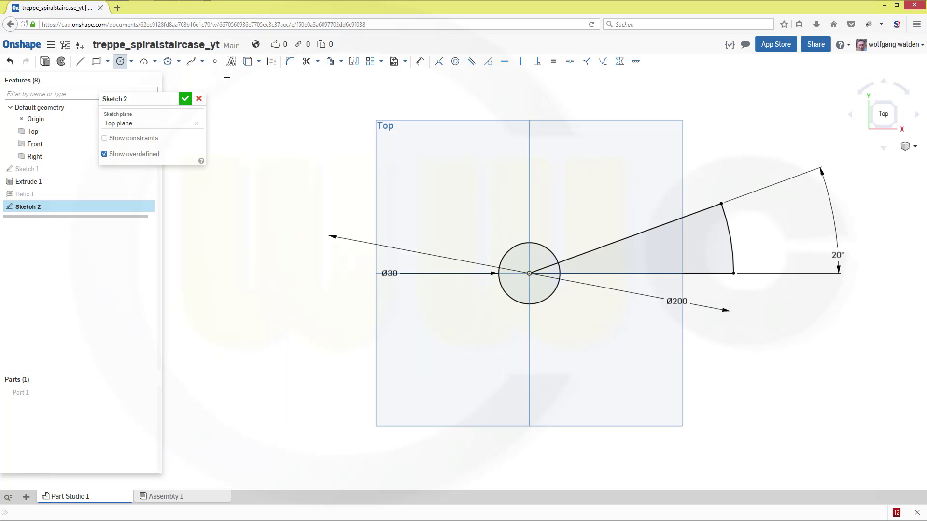
Trim the small circle's outer arc and the inner line segment, then finish Sketch 2
left_click(306, 63)
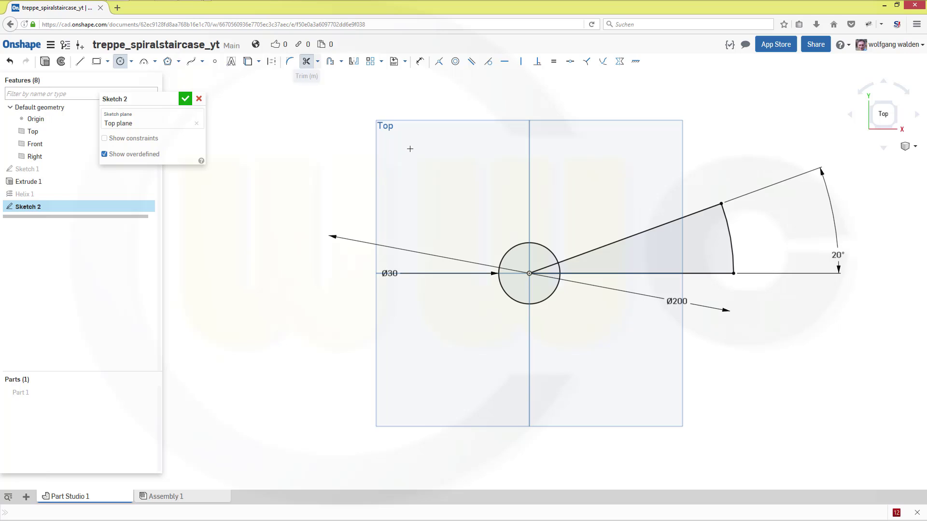
left_click(519, 246)
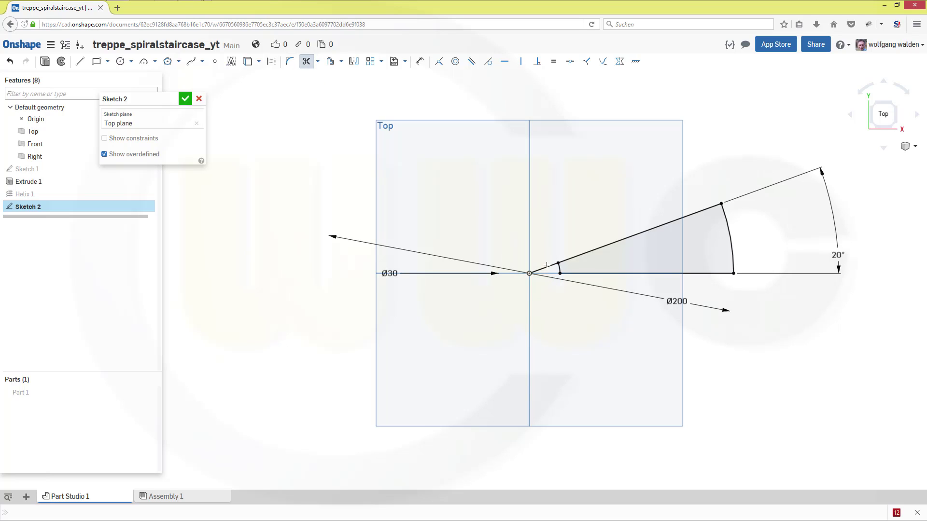
left_click(546, 264)
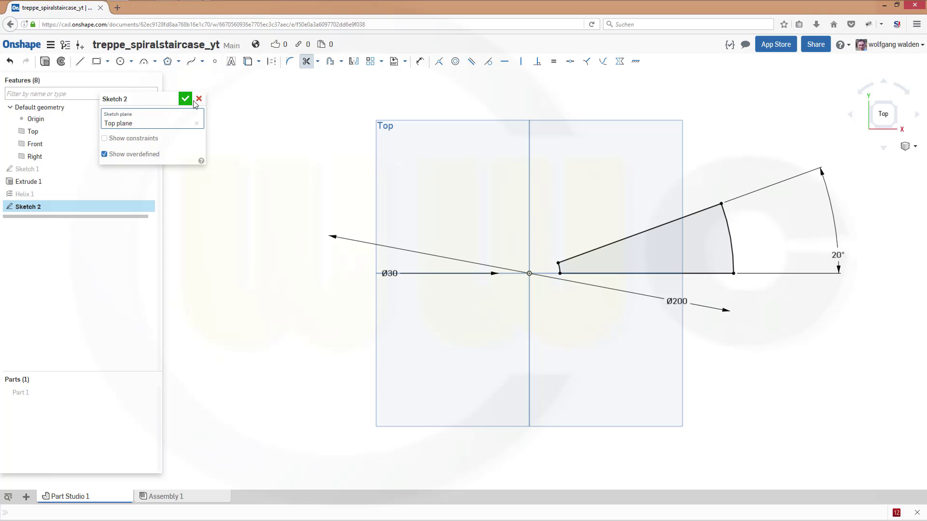
left_click(185, 98)
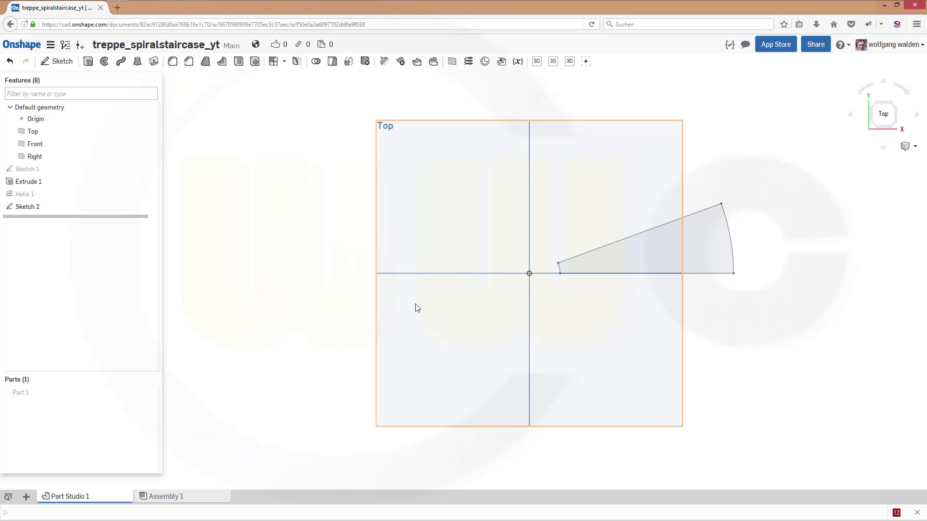
Extrude the wedge region 20 mm into the solid step Part 2
right_click_drag(399, 293, 359, 266)
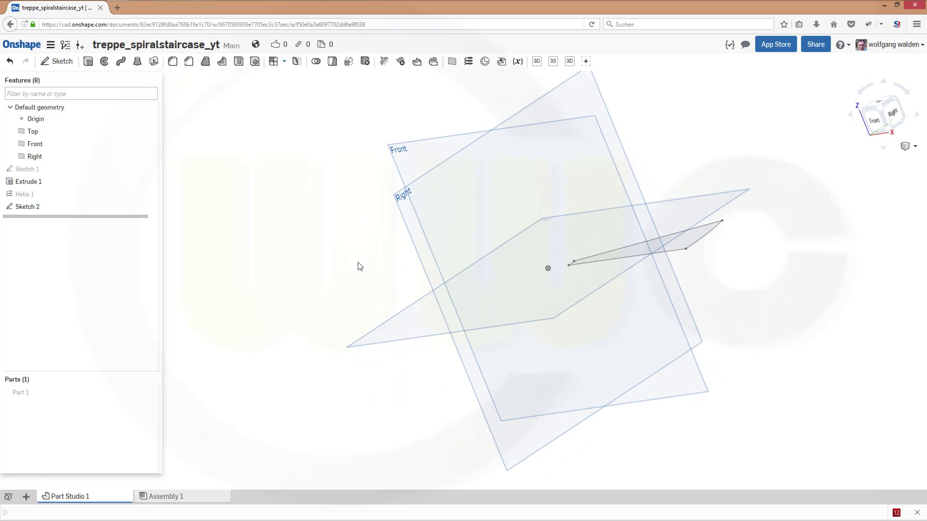
left_click(88, 61)
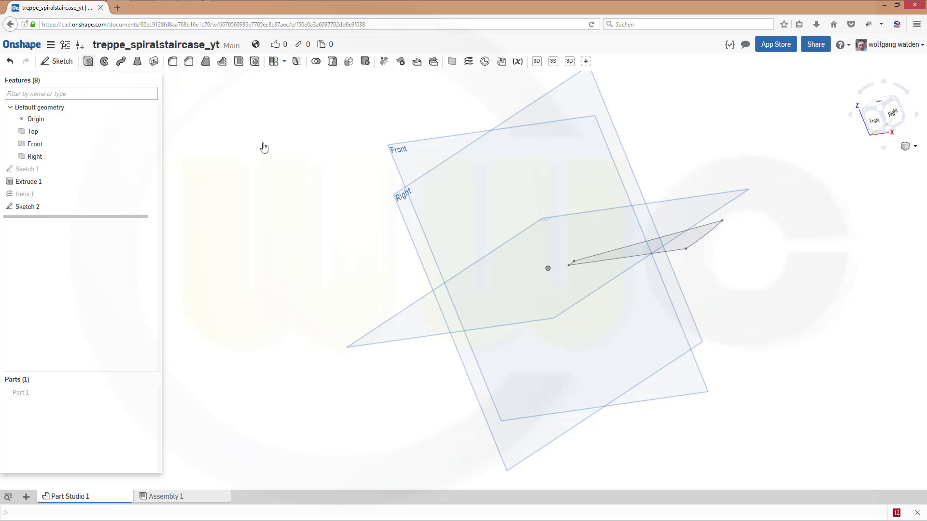
left_click(681, 251)
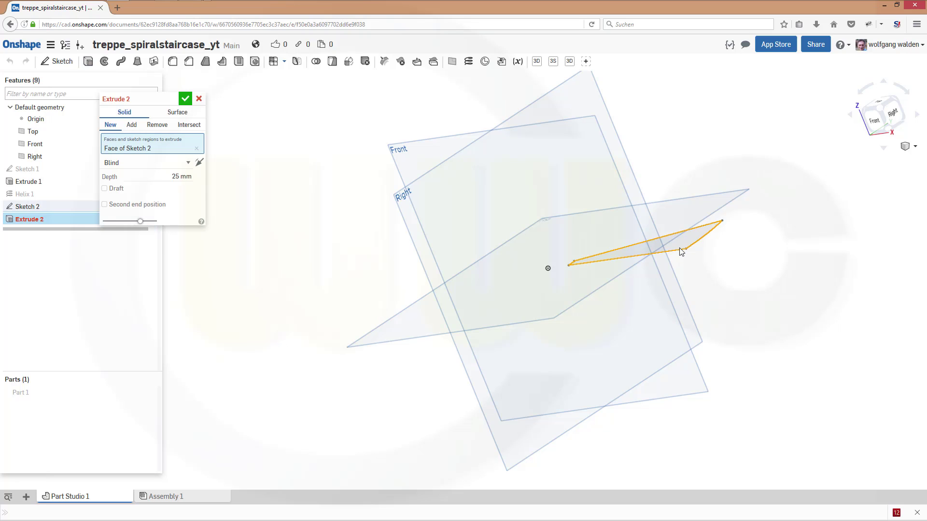
left_click(169, 175)
type("20")
key("Return")
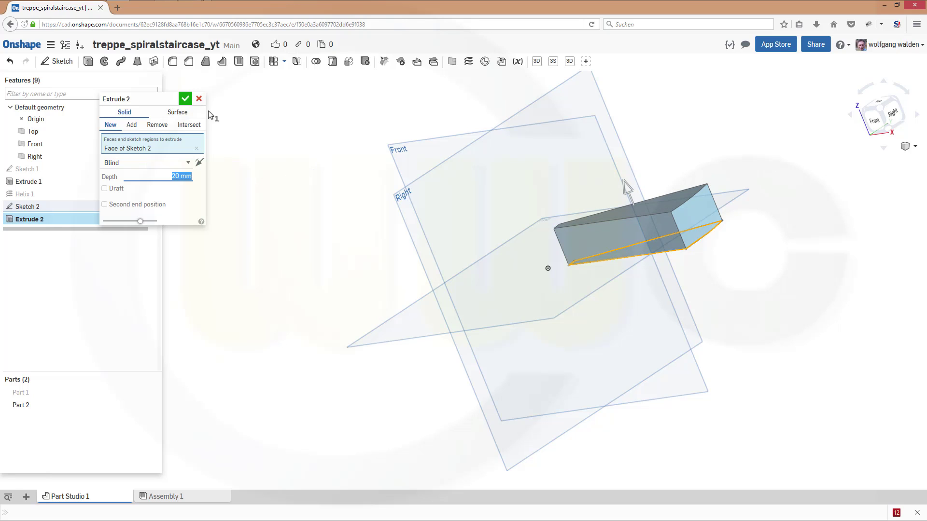
left_click(185, 99)
right_click_drag(335, 228, 319, 217)
scroll(449, 180, "up", 5)
scroll(484, 230, "down", 8)
right_click_drag(449, 180, 392, 296)
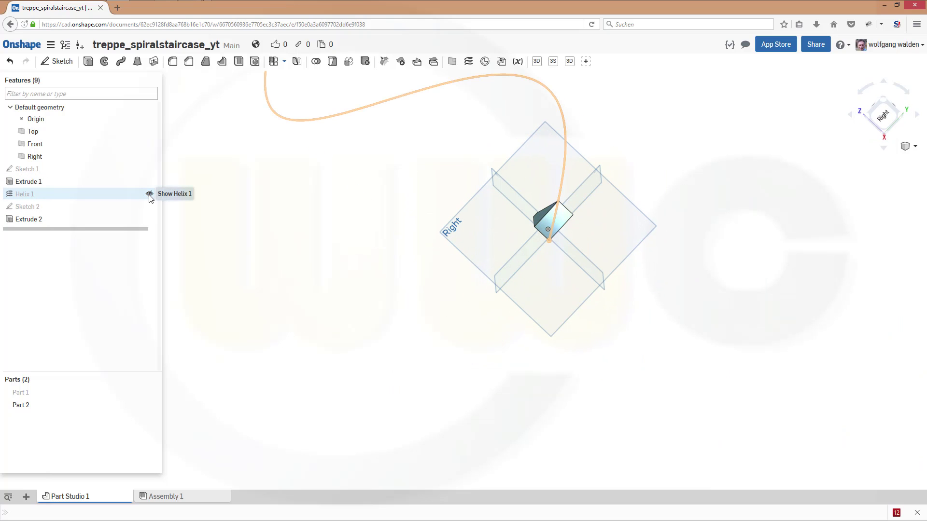
Unhide Helix 1 and rotate the view to see it rising from the step
left_click(150, 195)
right_click_drag(306, 244, 381, 182)
scroll(411, 146, "up", 3)
scroll(440, 179, "down", 4)
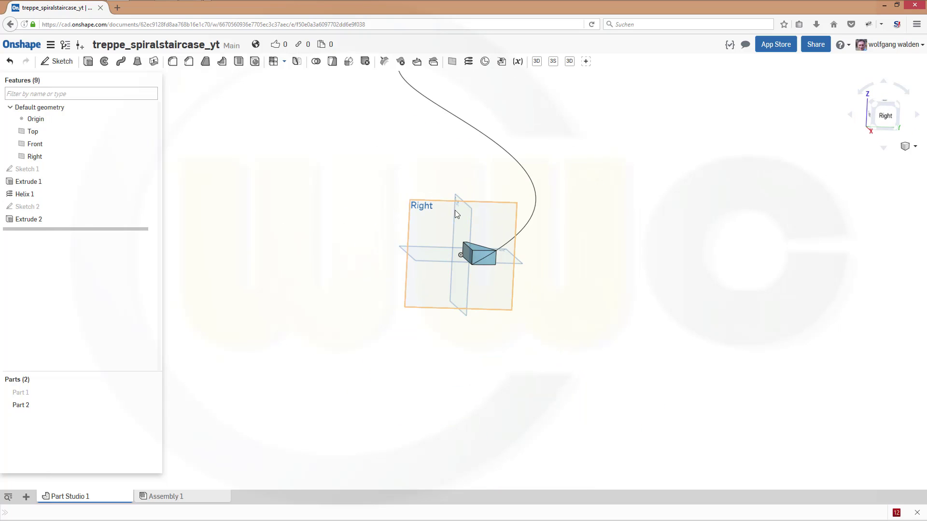
Start a Curve pattern that repeats Part 2 along the Helix 1 edge
left_click(283, 62)
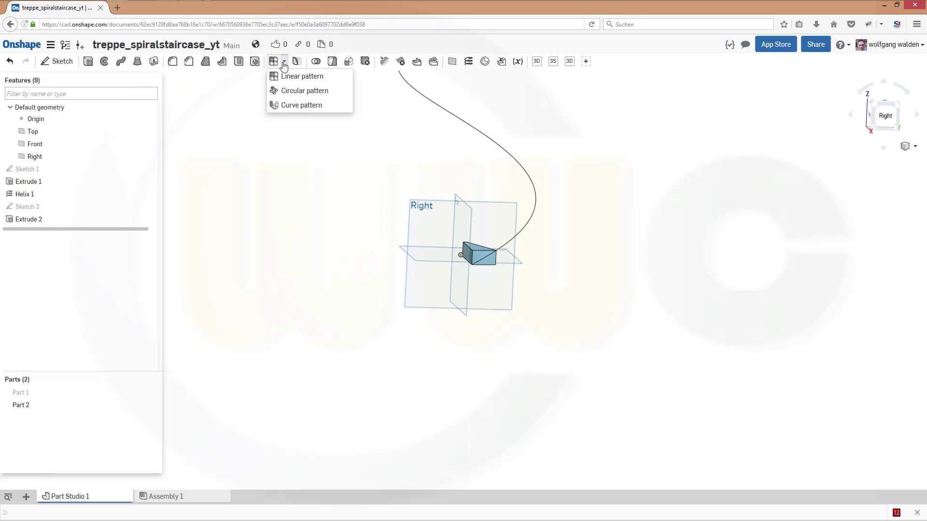
left_click(287, 107)
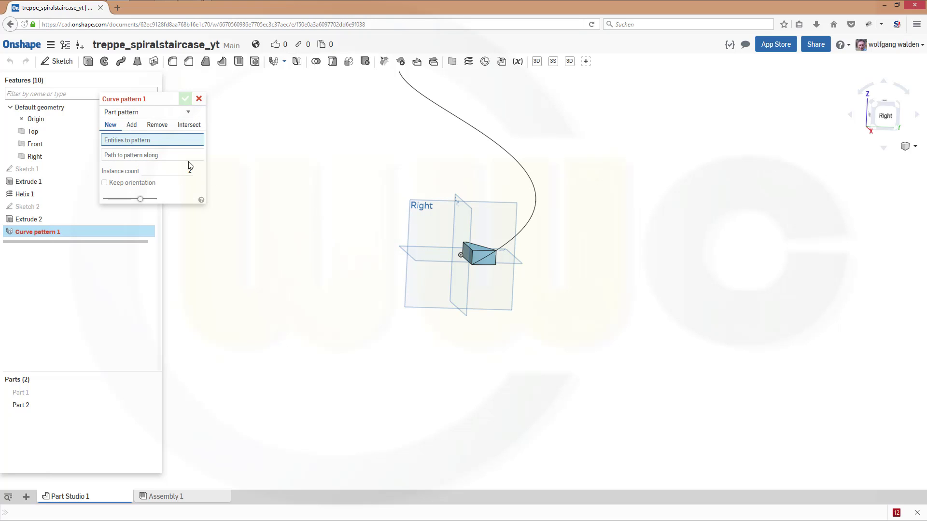
left_click(22, 405)
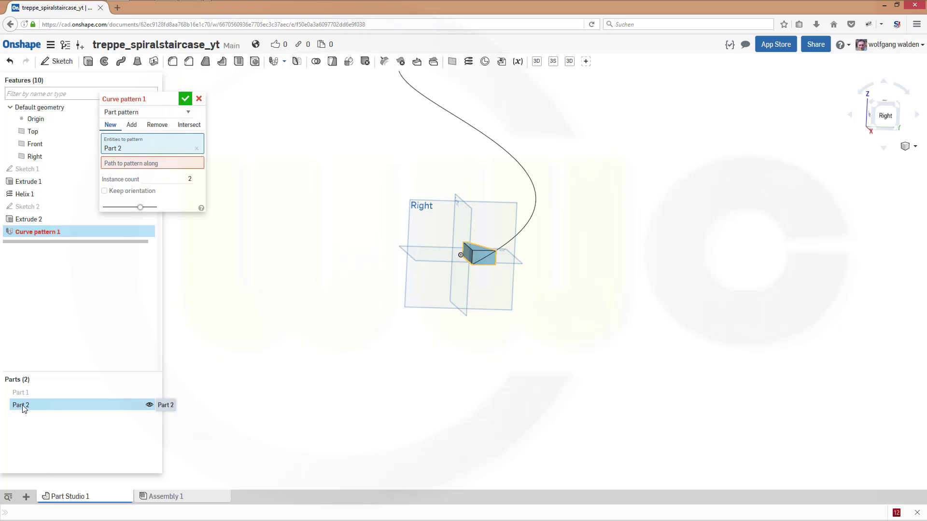
left_click(149, 165)
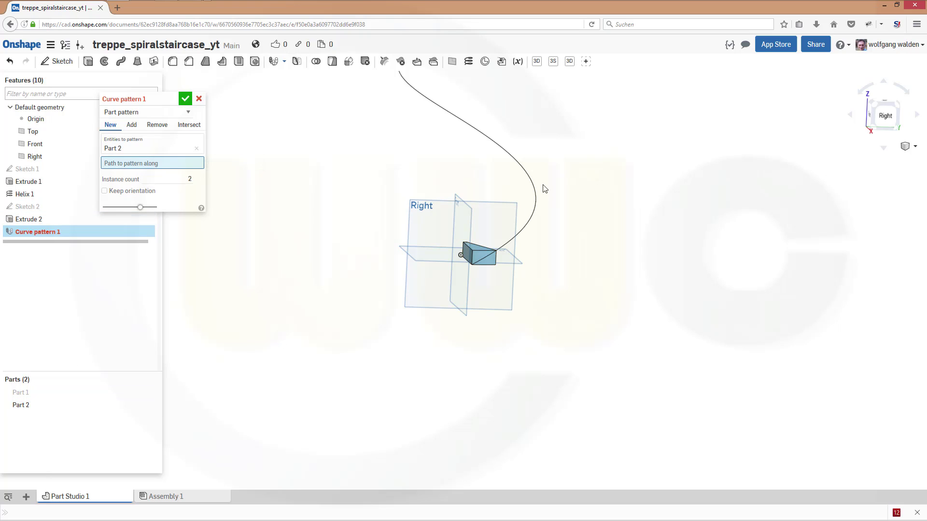
left_click(547, 208)
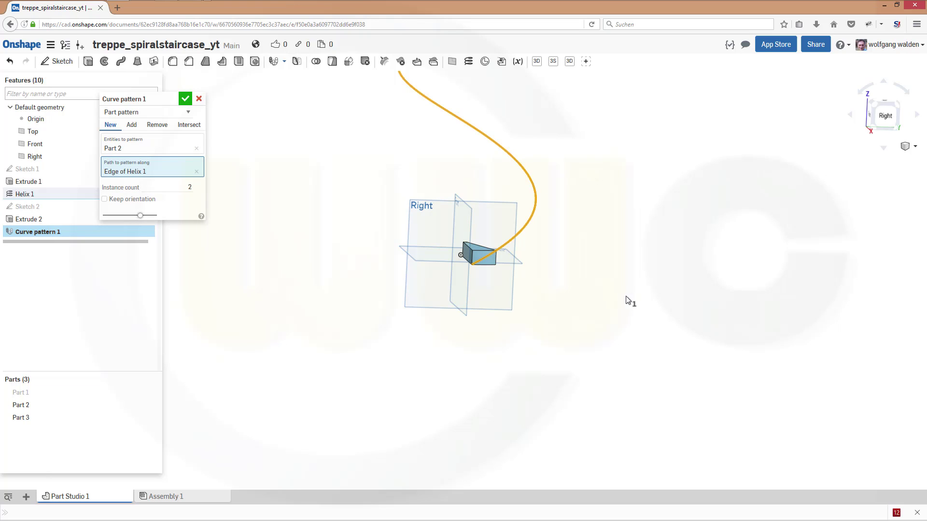
Set the pattern's instance count so the spiral totals 20 parts
left_click(178, 187)
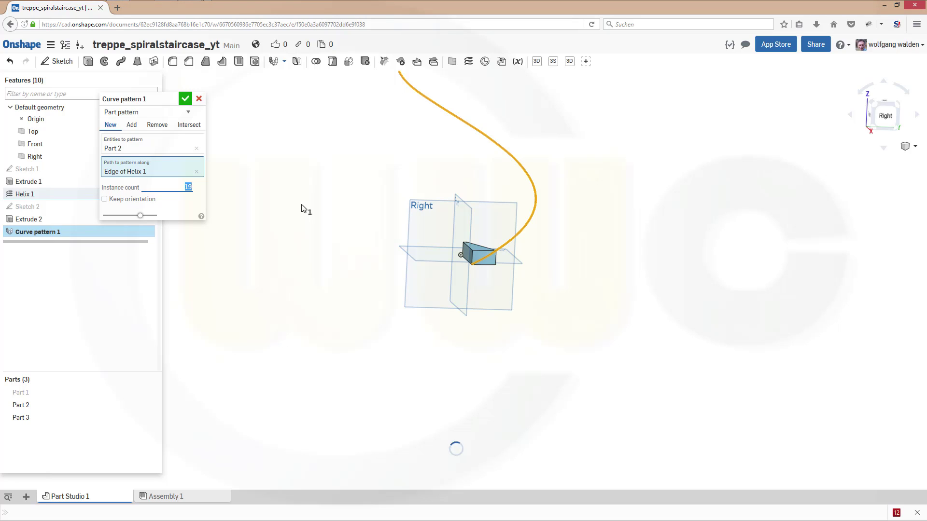
scroll(433, 141, "up", 3)
scroll(437, 142, "down", 5)
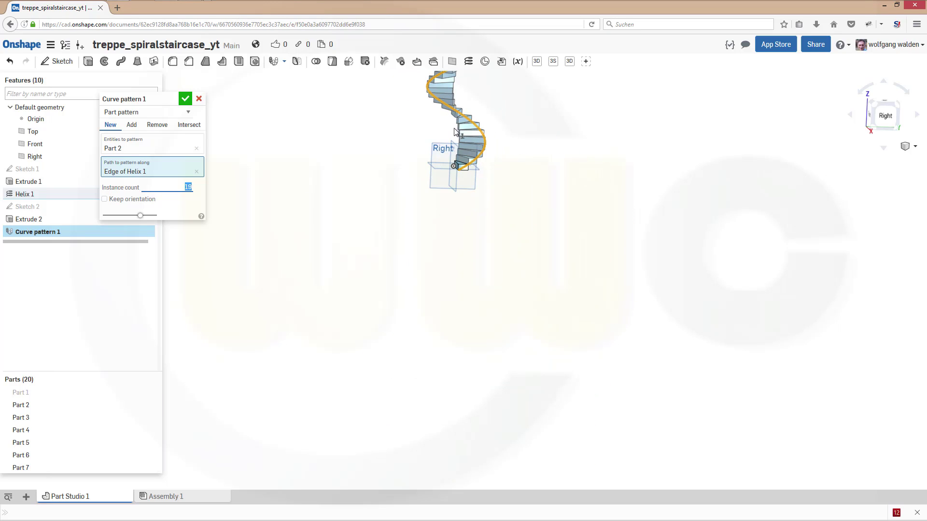
middle_click_drag(456, 129, 512, 307)
right_click_drag(485, 298, 451, 317)
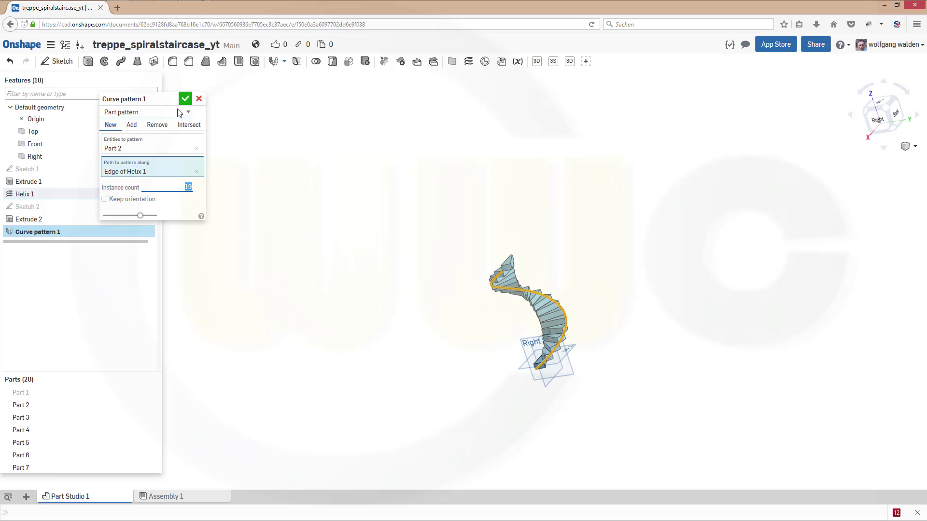
Accept Curve pattern 1 and start Sketch 3 on the Top plane
left_click(185, 99)
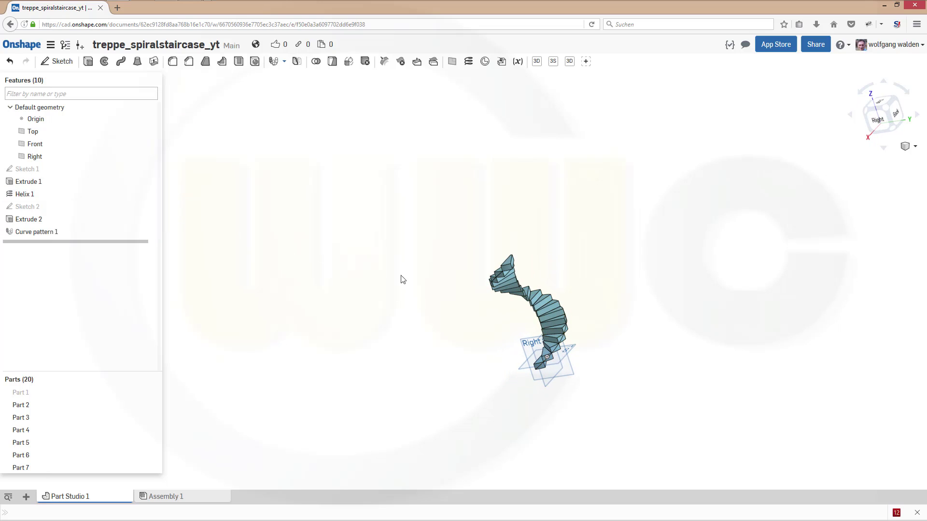
right_click_drag(408, 284, 461, 295)
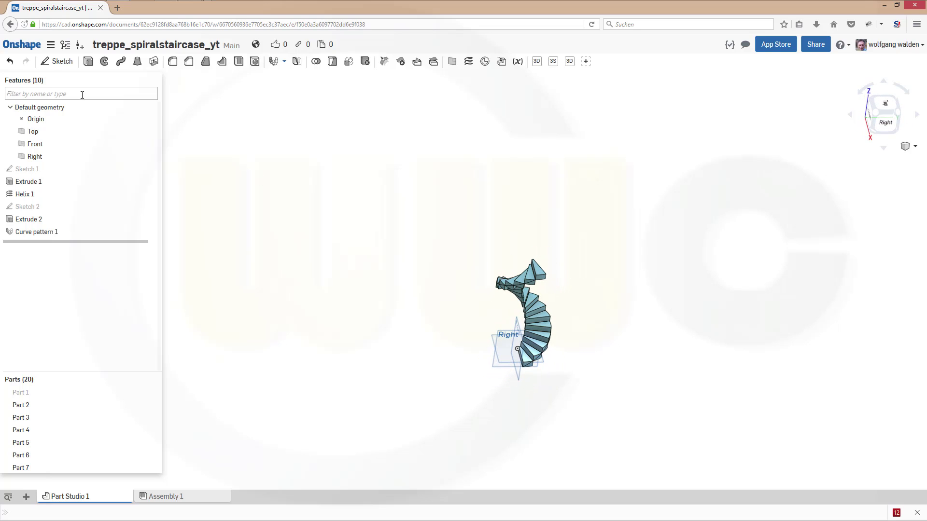
left_click(58, 62)
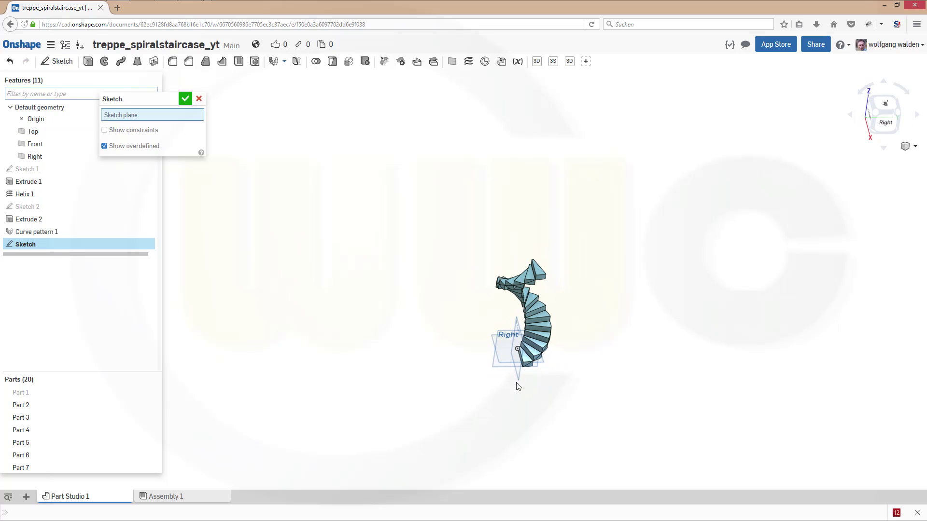
left_click(510, 361)
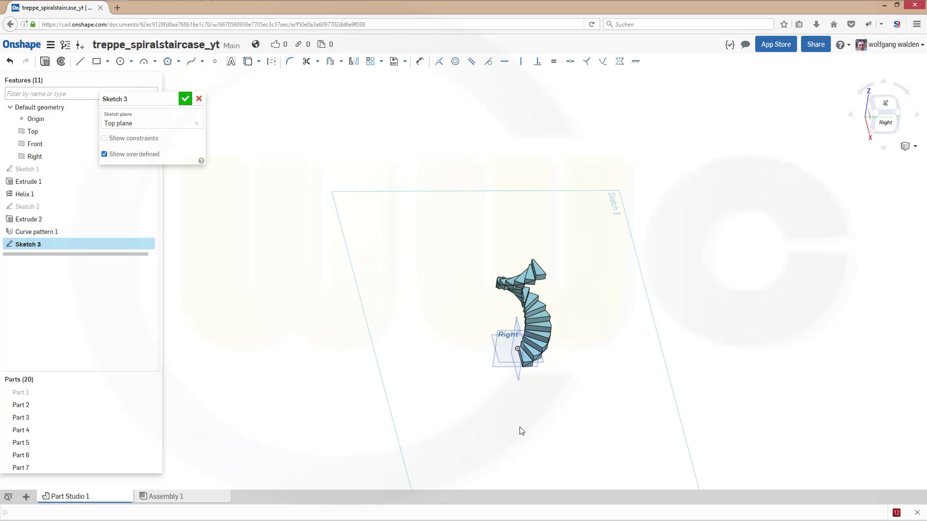
Draw a 50 mm diameter circle centred on the origin
mouse_move(522, 407)
right_mouse_down()
mouse_move(533, 374)
mouse_move(552, 399)
mouse_move(356, 229)
right_mouse_up()
left_click(120, 64)
scroll(510, 332, "up", 3)
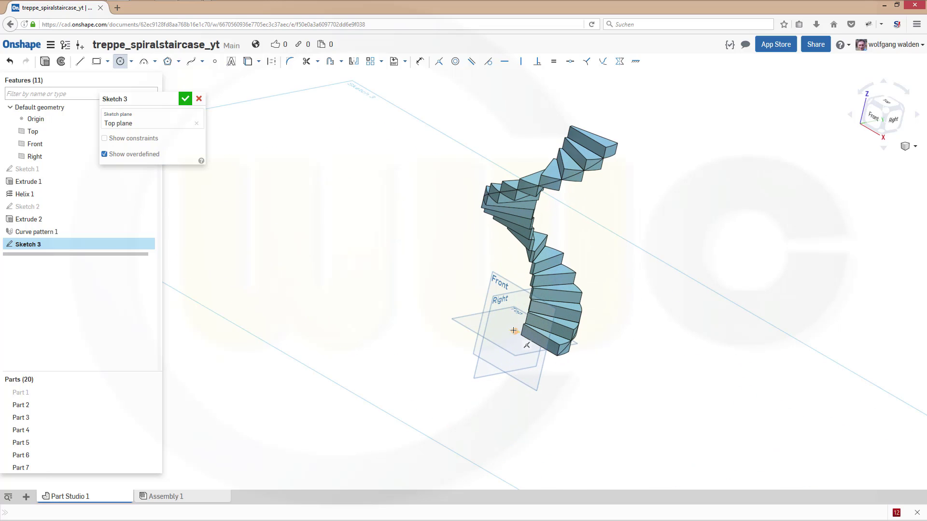
left_click(513, 330)
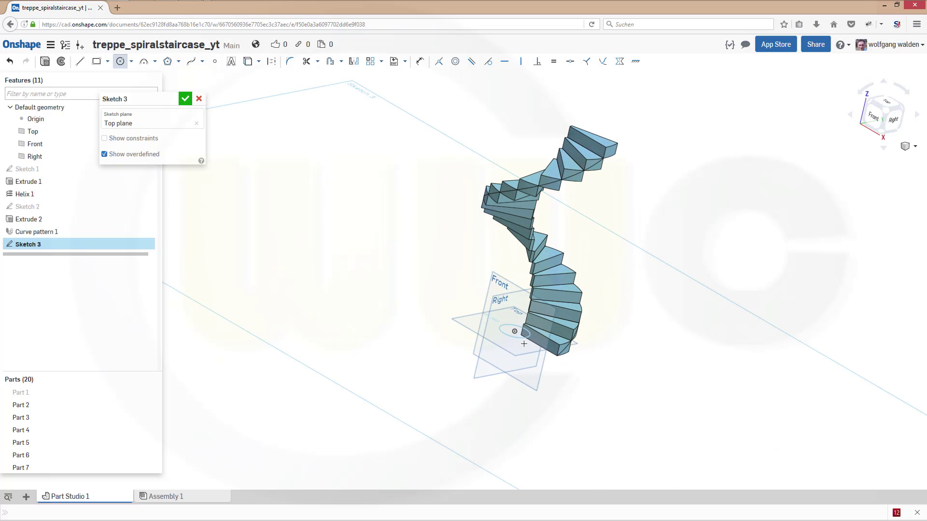
left_click(539, 365)
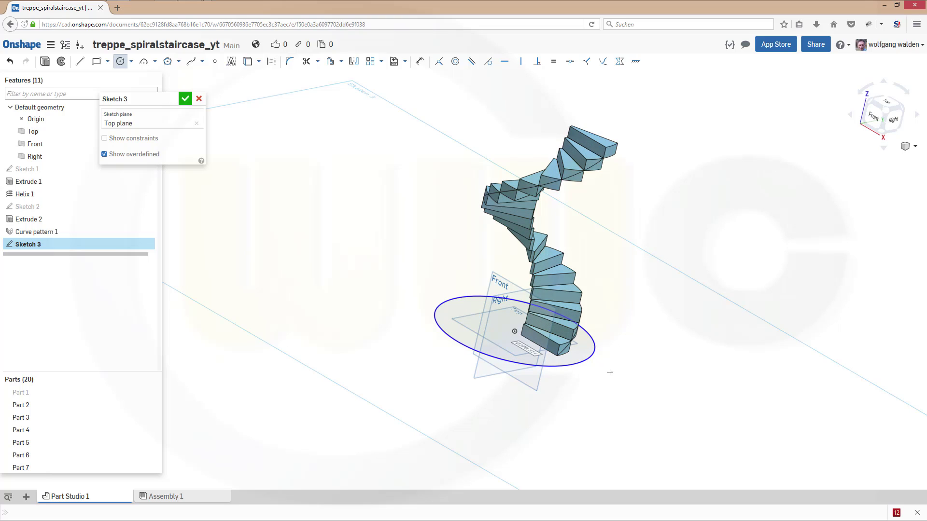
type("50")
key("Return")
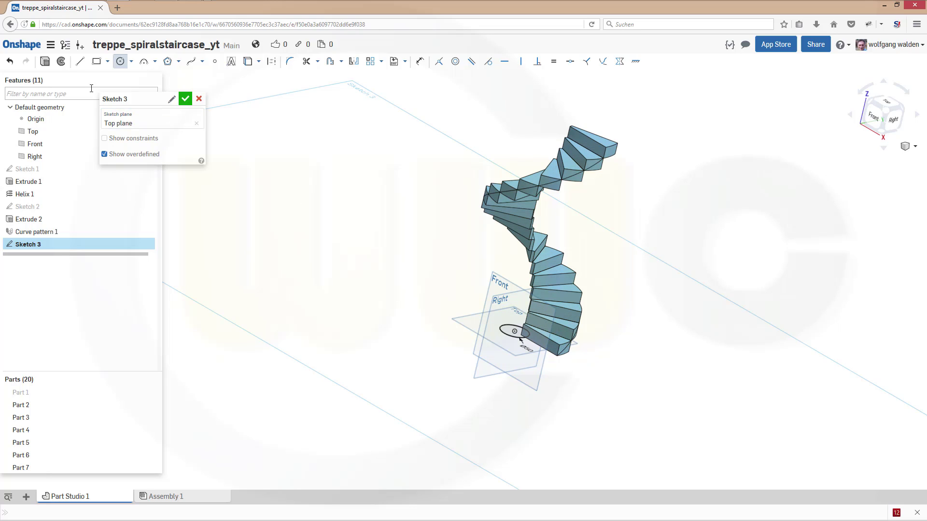
Extrude the 50 mm circle 380 mm into a solid central column, then view it from the front
left_click(184, 99)
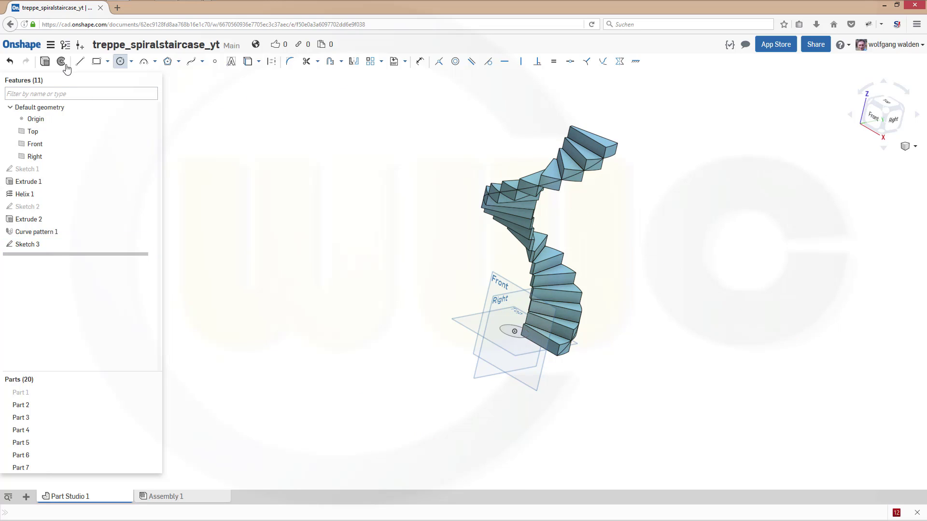
key("shift+e")
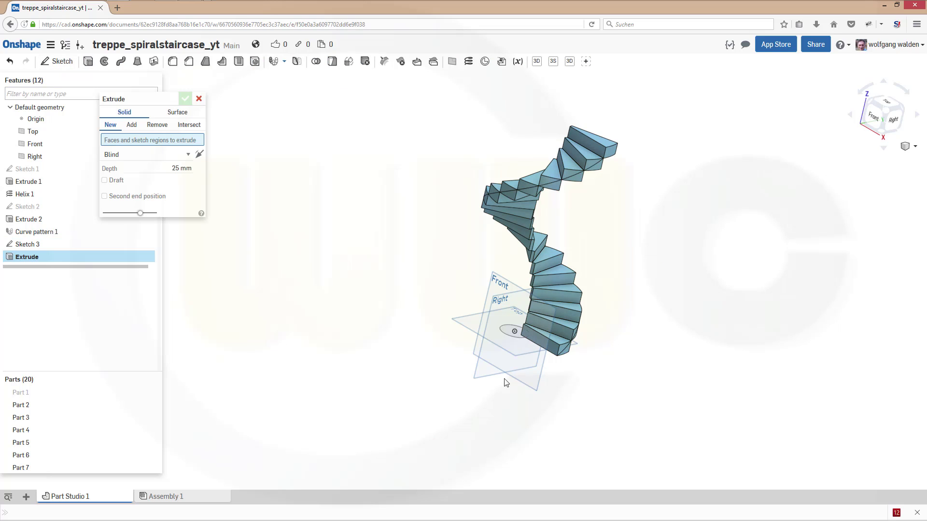
left_click(508, 332)
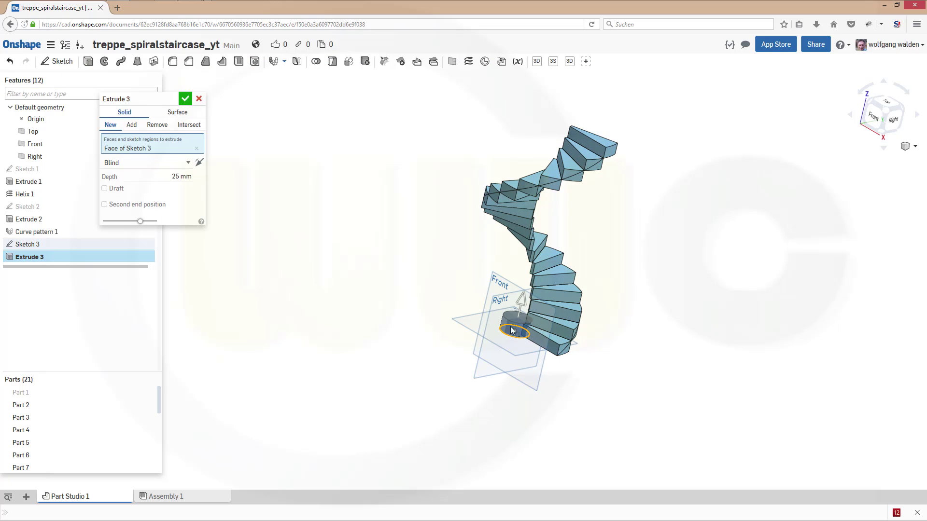
left_click(165, 177)
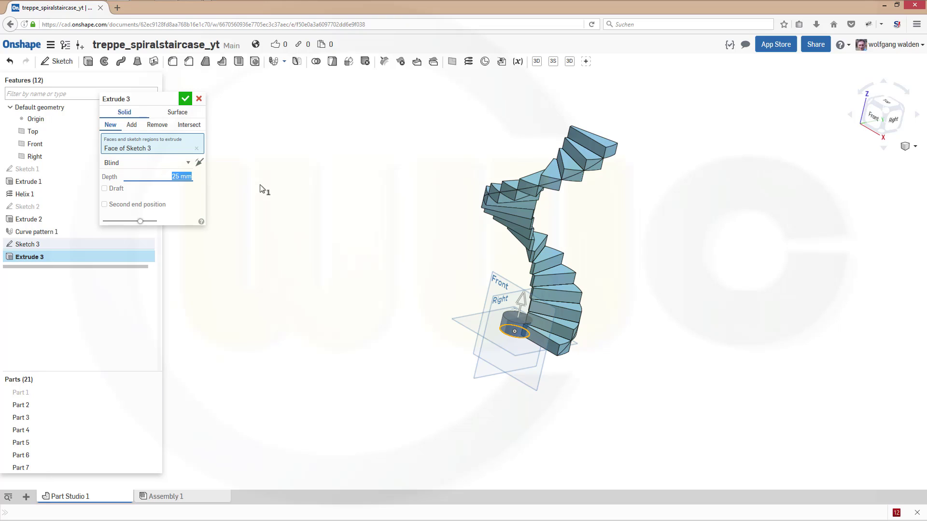
type("380")
key("Return")
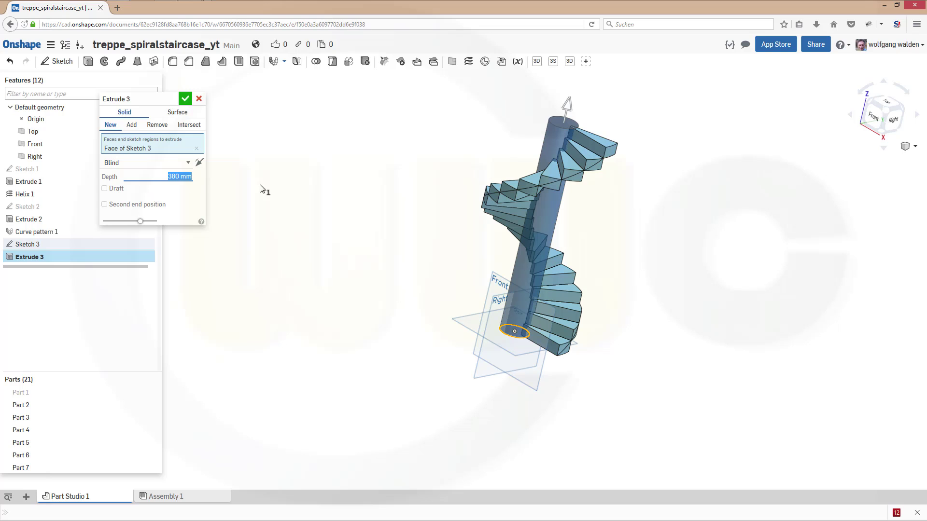
left_click(185, 98)
key("shift+1")
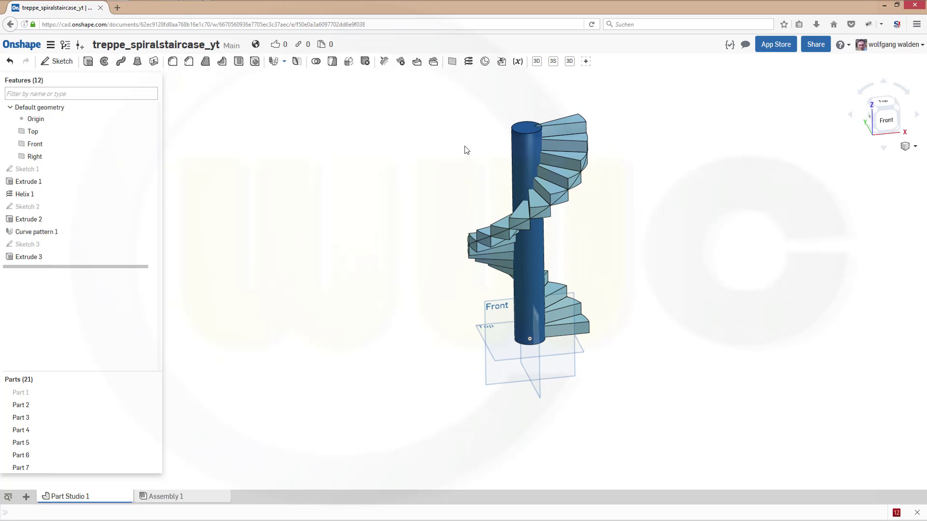
right_click_drag(465, 149, 480, 167)
scroll(481, 167, "down", 2)
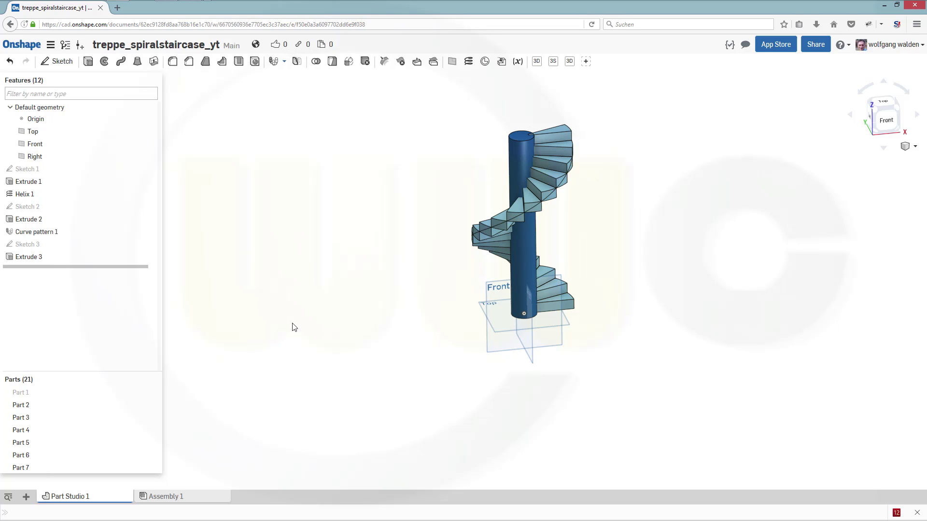
scroll(410, 298, "up", 2)
scroll(542, 155, "down", 3)
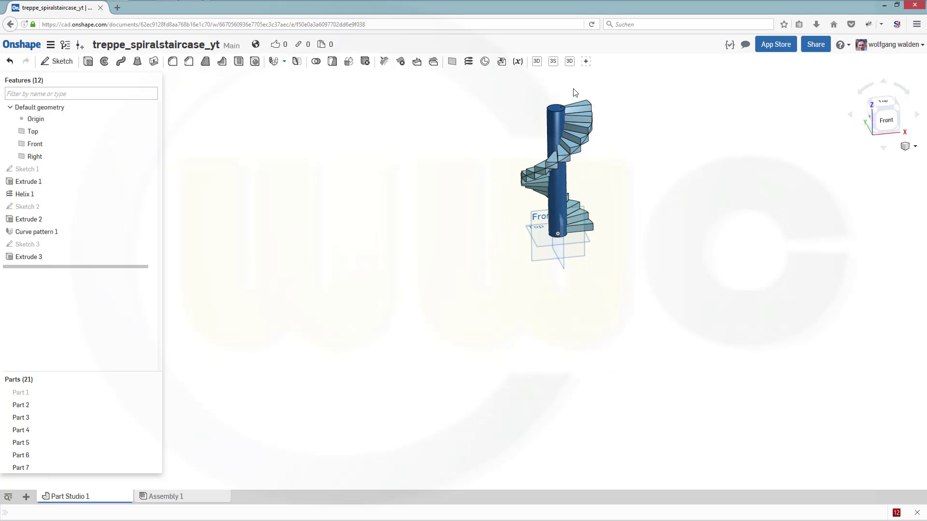
scroll(574, 93, "up", 2)
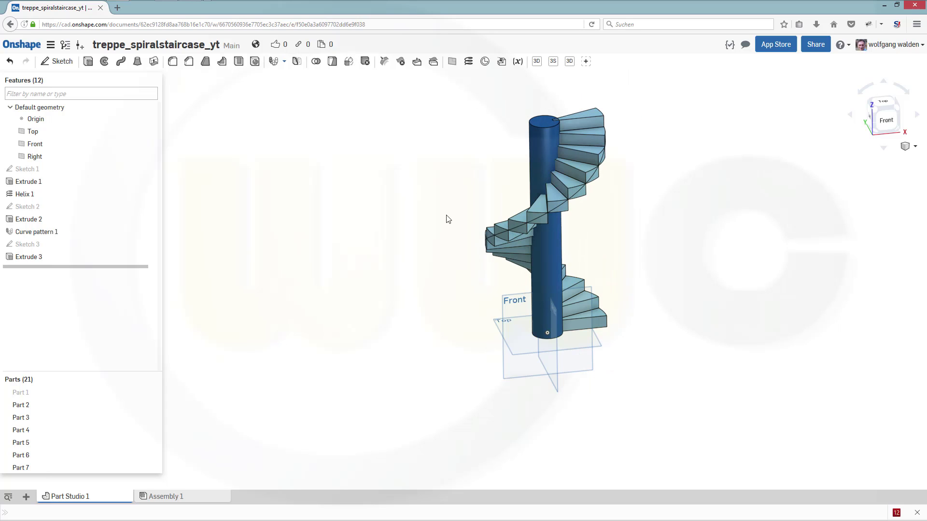
mouse_move(447, 215)
right_mouse_down()
mouse_move(459, 200)
mouse_move(495, 211)
mouse_move(500, 204)
mouse_move(448, 221)
mouse_move(418, 201)
mouse_move(406, 172)
mouse_move(393, 179)
mouse_move(438, 235)
mouse_move(441, 223)
right_mouse_up()
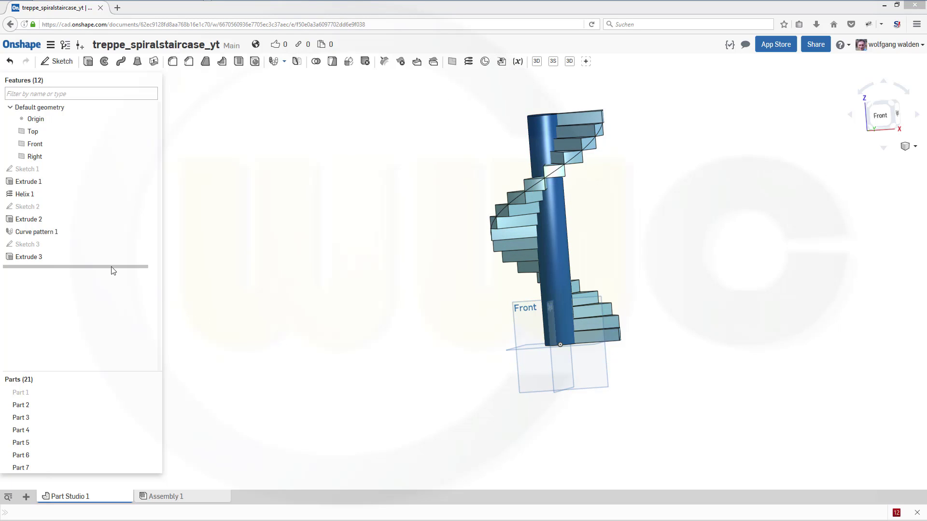
Roll the feature history back to the start and create the variable step_height = 20
left_click_drag(109, 269, 108, 167)
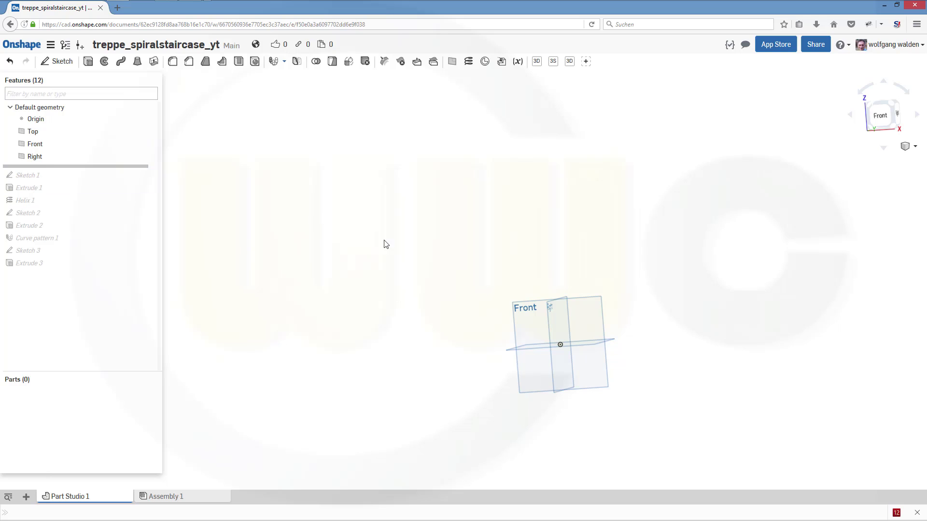
mouse_move(514, 252)
right_mouse_down()
mouse_move(515, 277)
mouse_move(511, 268)
right_mouse_up()
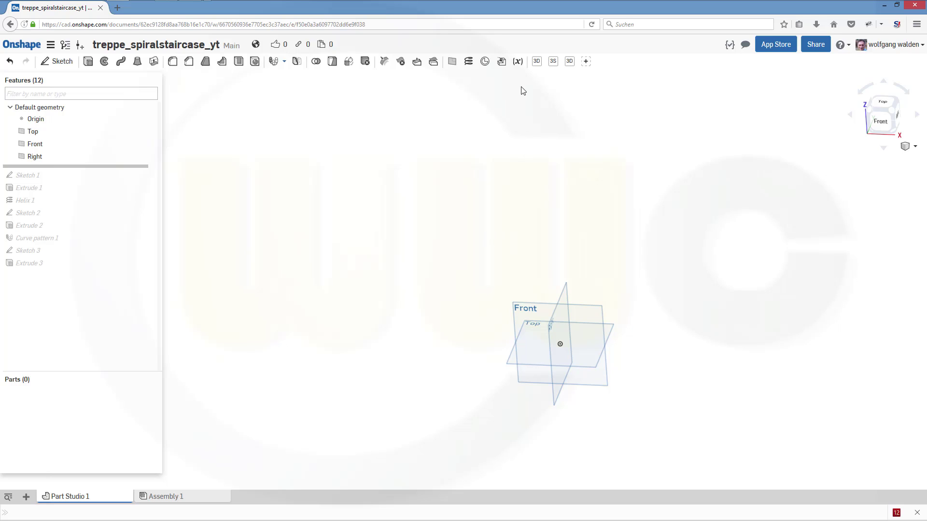
left_click(517, 61)
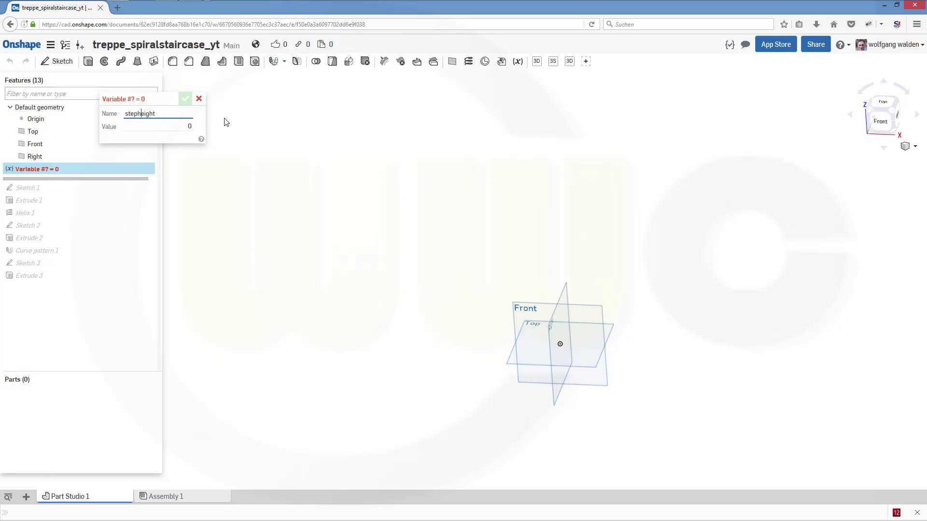
type("_")
key("Tab")
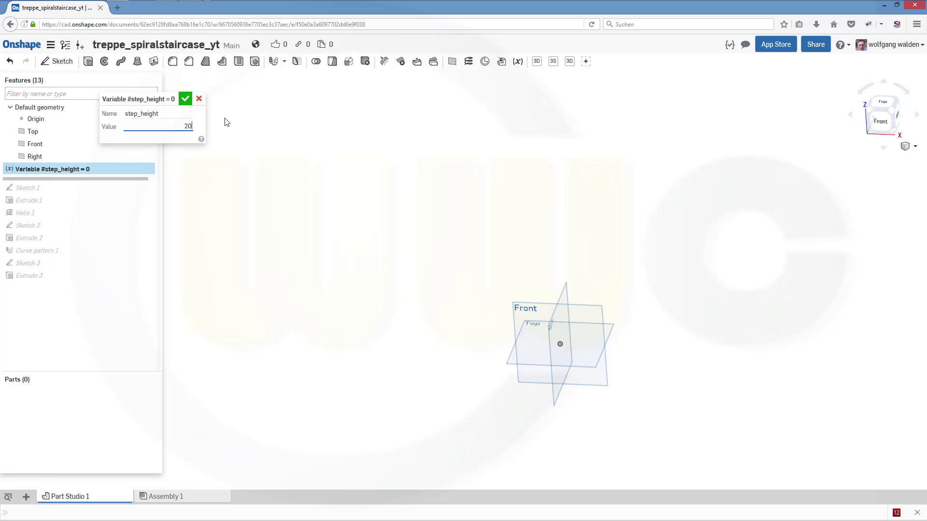
key("Return")
left_click(185, 99)
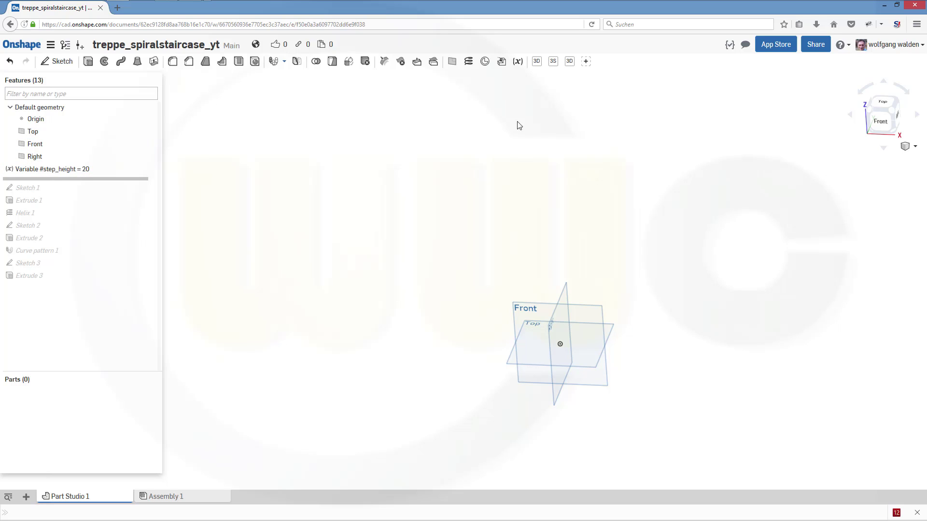
Create the variable step_angle with the value 20
left_click(518, 63)
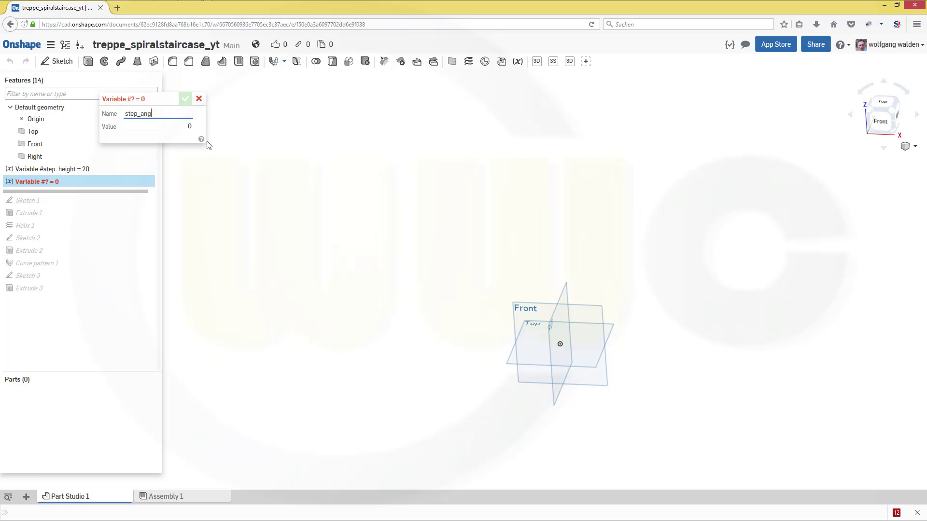
key("Tab")
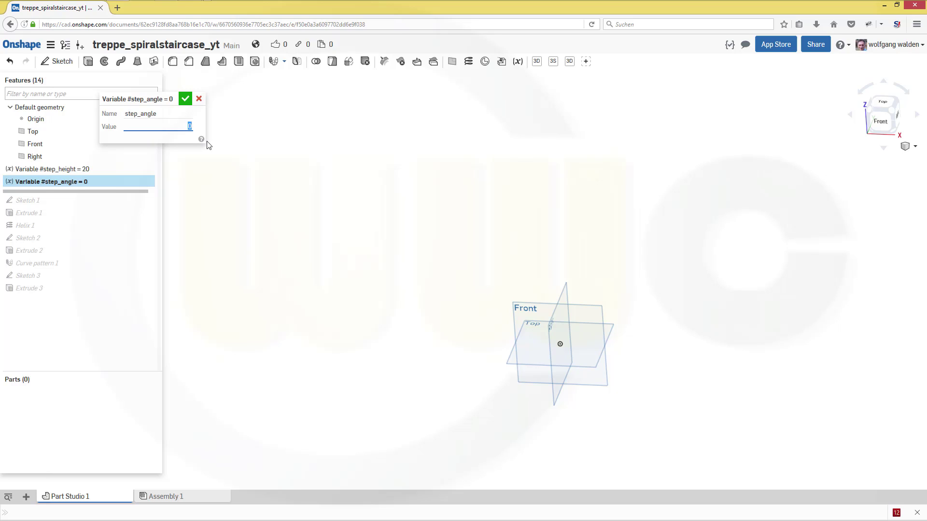
key("Return")
left_click(186, 100)
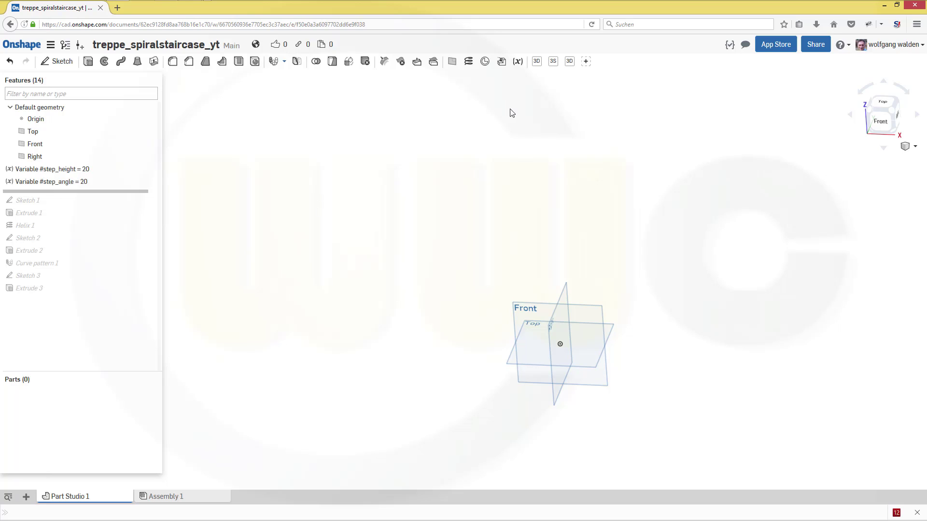
Create the variable step_number with the value 19
left_click(518, 61)
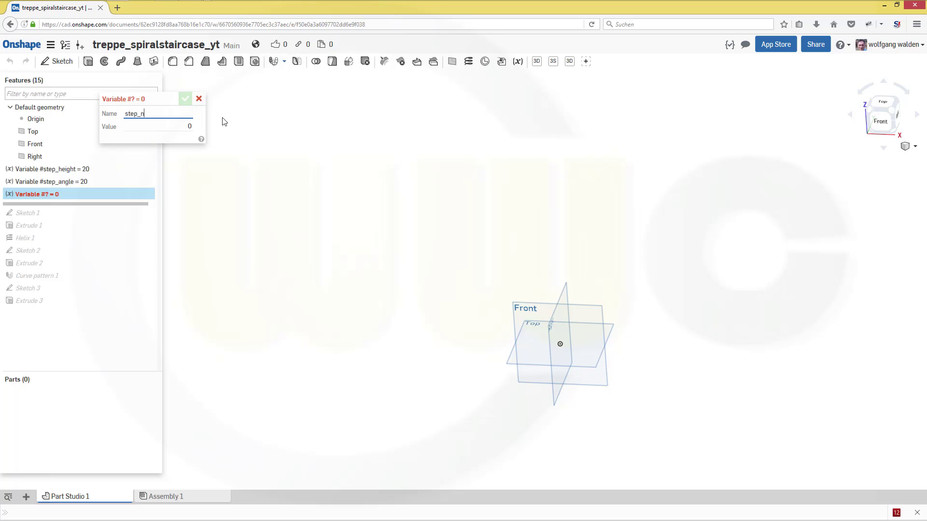
type("ber")
key("Tab")
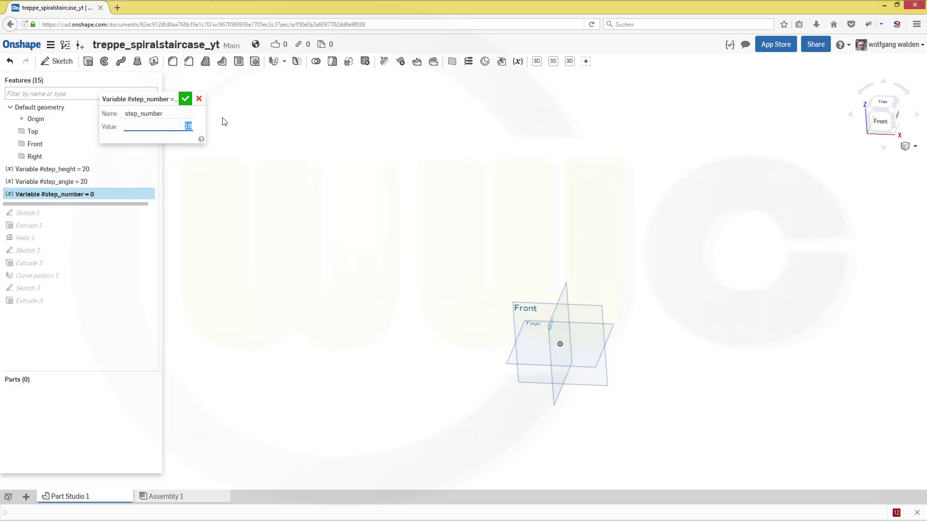
left_click(182, 101)
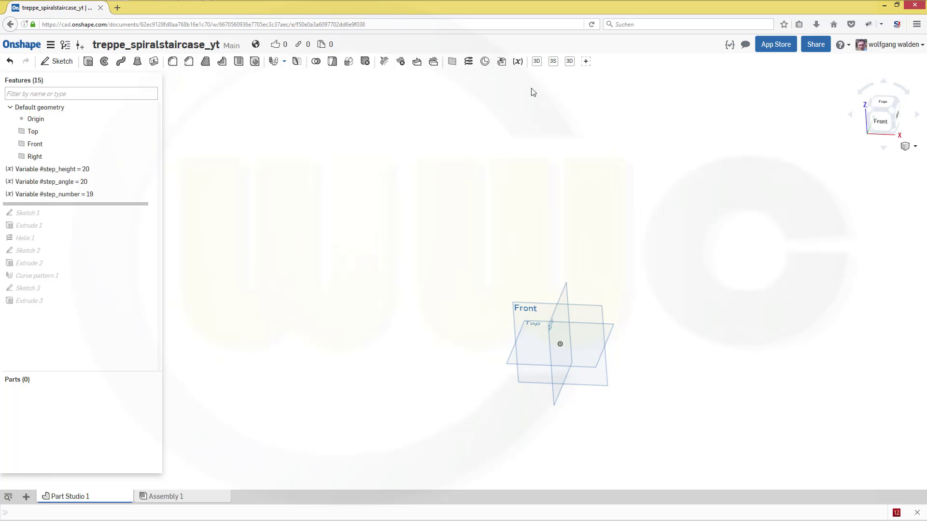
Define a new variable named staircase_height equal to 380
left_click(517, 61)
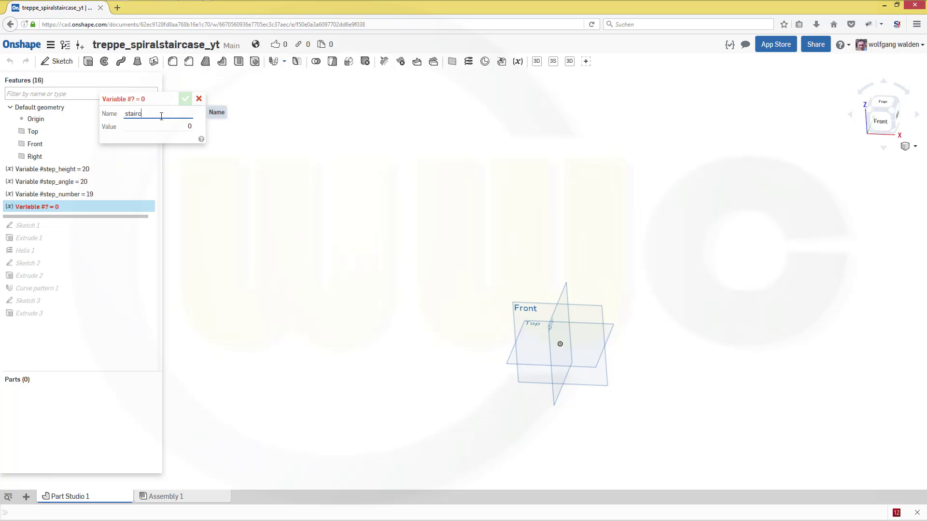
type("e")
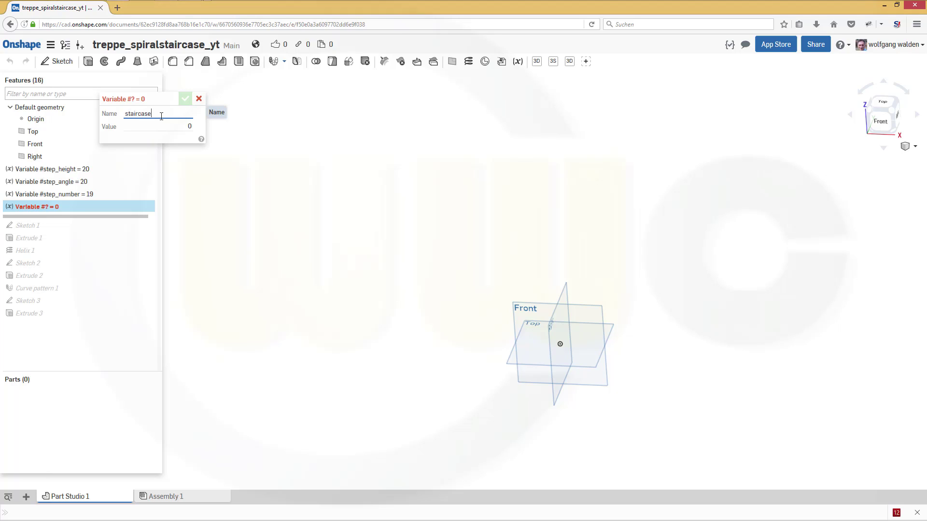
type("_height")
key("Tab")
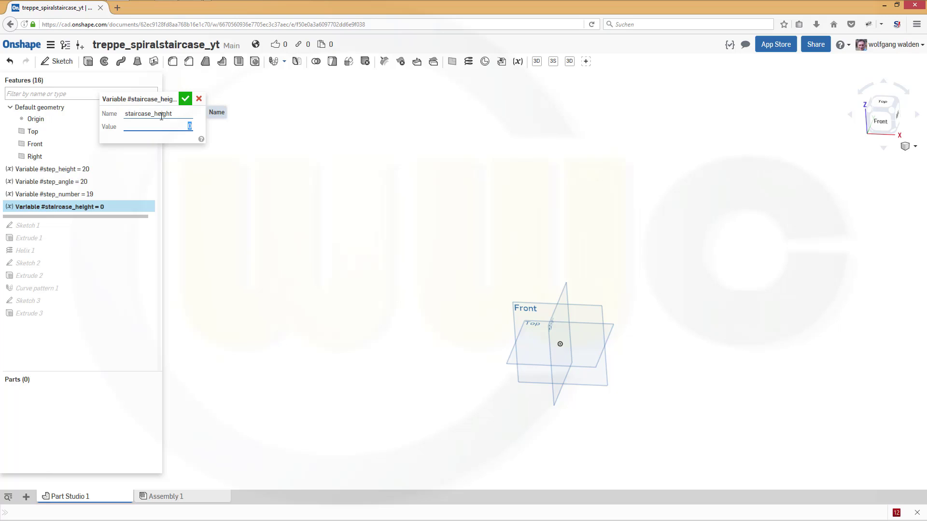
type("380")
key("Return")
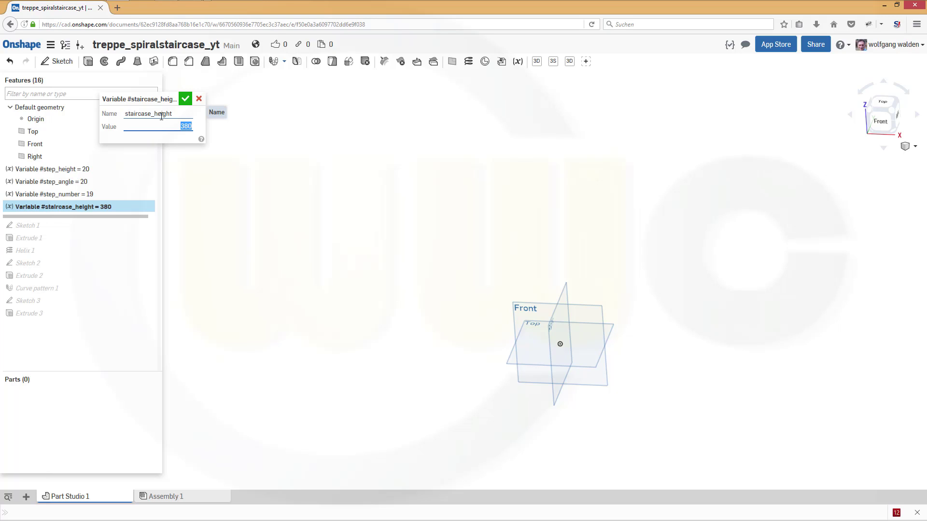
left_click(187, 100)
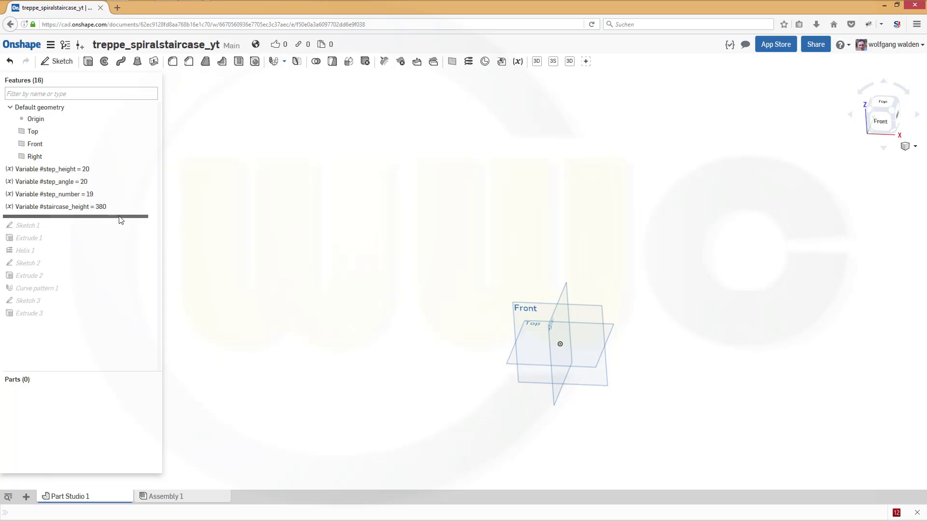
Roll all features forward and drive Sketch 2's 20° wedge angle with #step_angle
left_click_drag(121, 217, 128, 323)
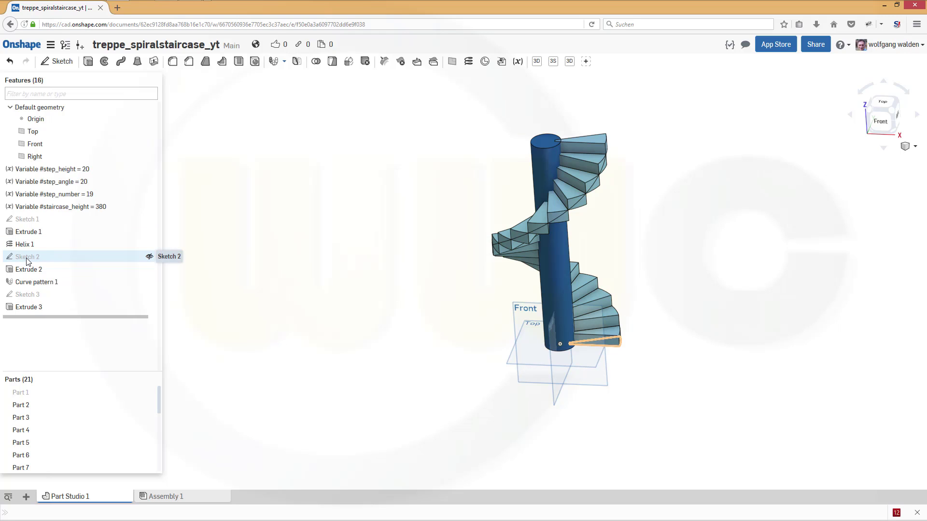
double_click(27, 258)
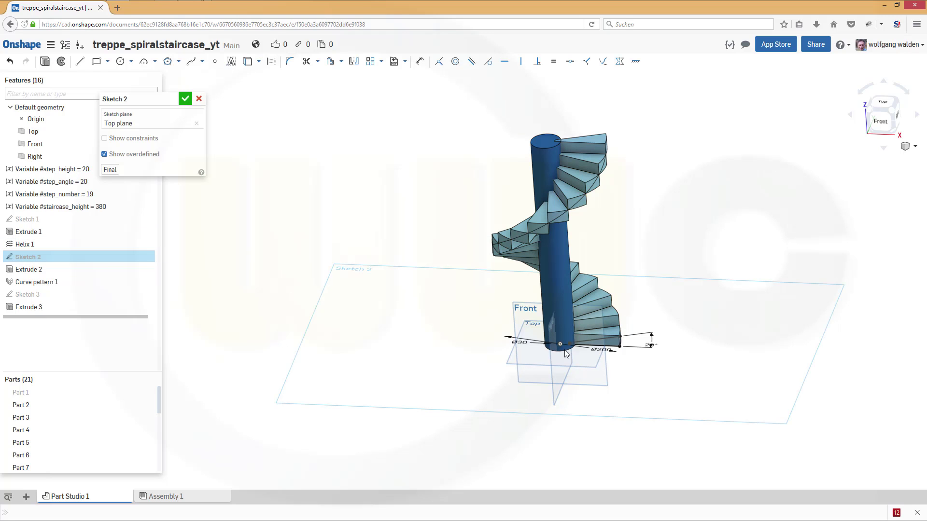
scroll(603, 369, "up", 5)
scroll(642, 381, "up", 4)
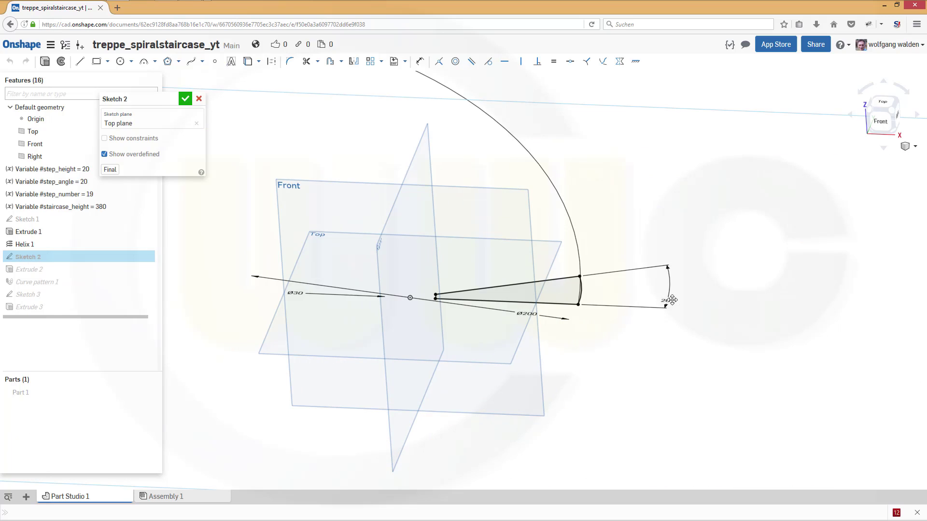
double_click(665, 303)
type("#step_angle")
key("Return")
left_click(185, 98)
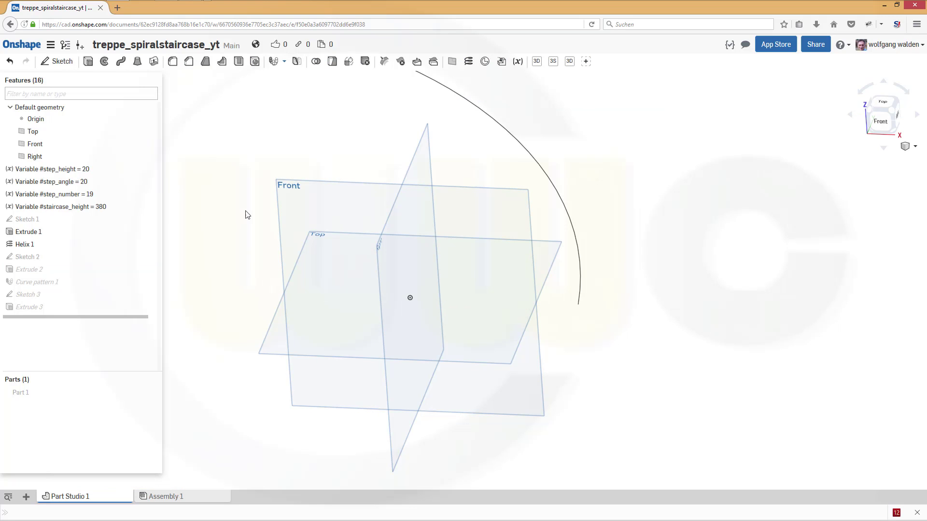
Orbit and recentre to an isometric view of the rebuilt staircase
scroll(300, 200, "up", 3)
scroll(313, 200, "down", 5)
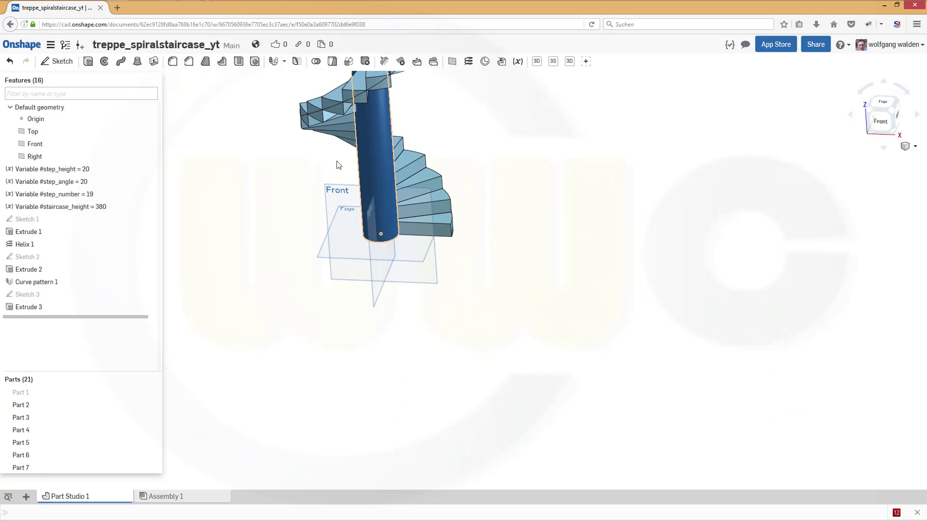
right_click_drag(336, 158, 340, 101)
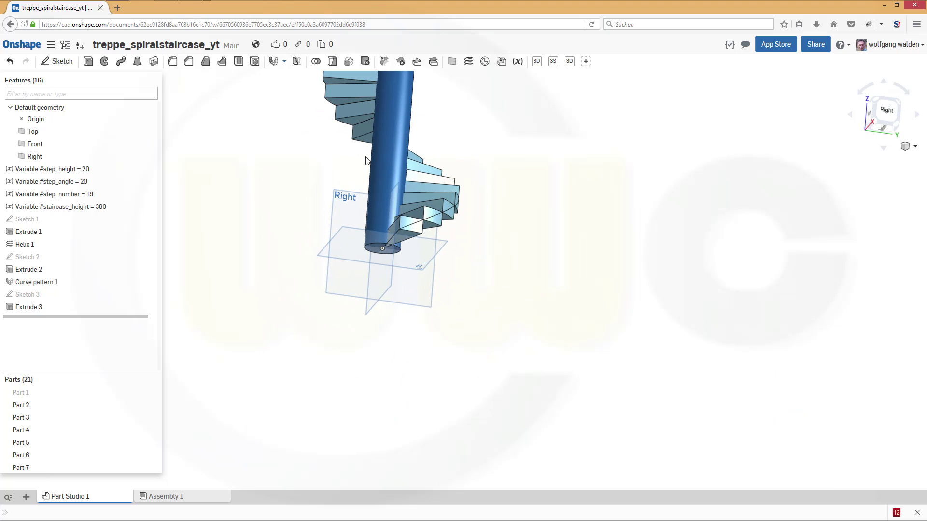
key("f")
key("shift+7")
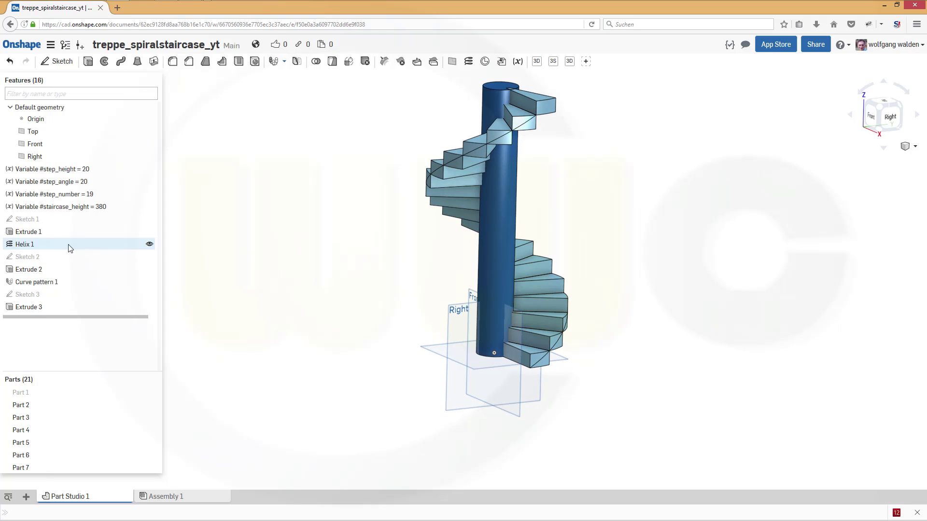
Hide Helix 1 and the Top, Front and Right planes
left_click(150, 245)
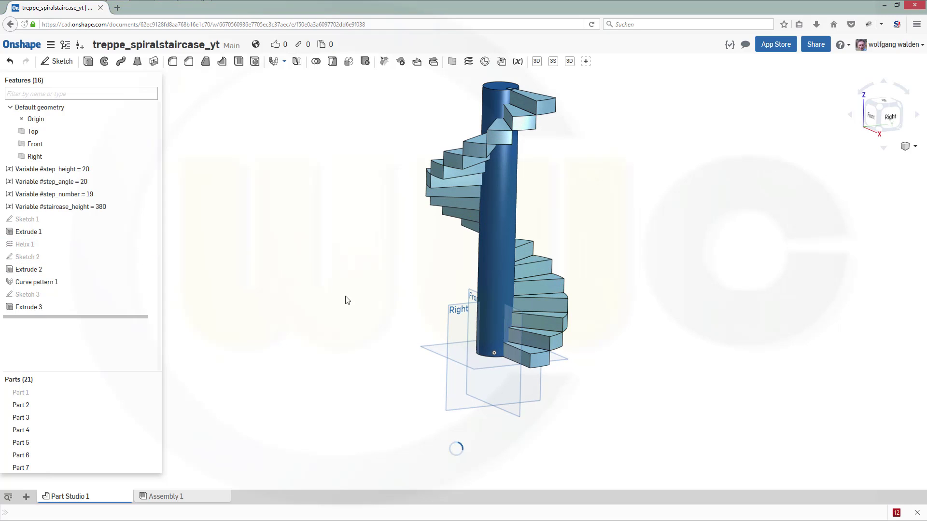
key("Right")
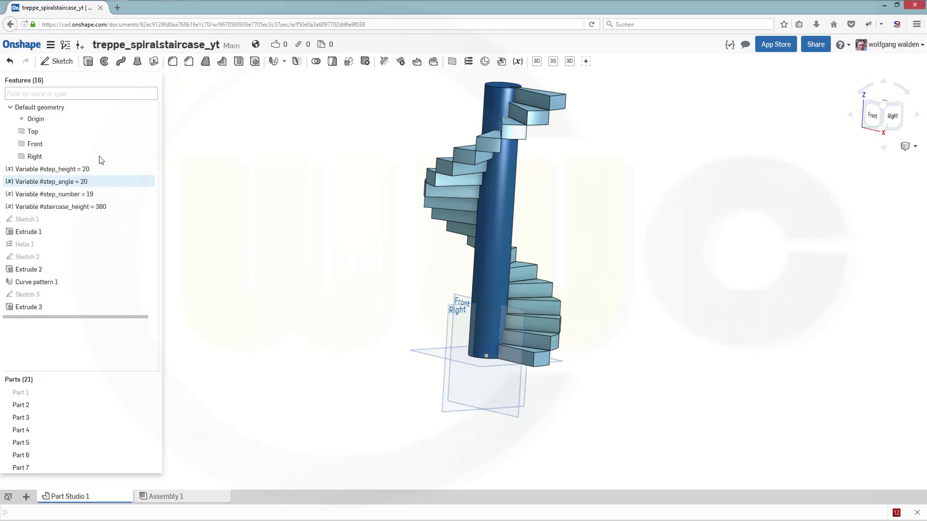
left_click(149, 133)
left_click(149, 144)
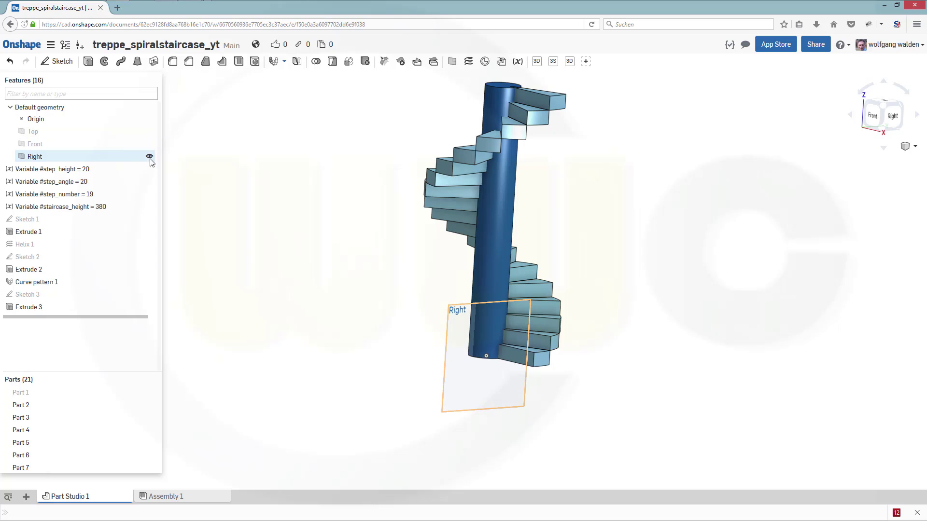
left_click(149, 157)
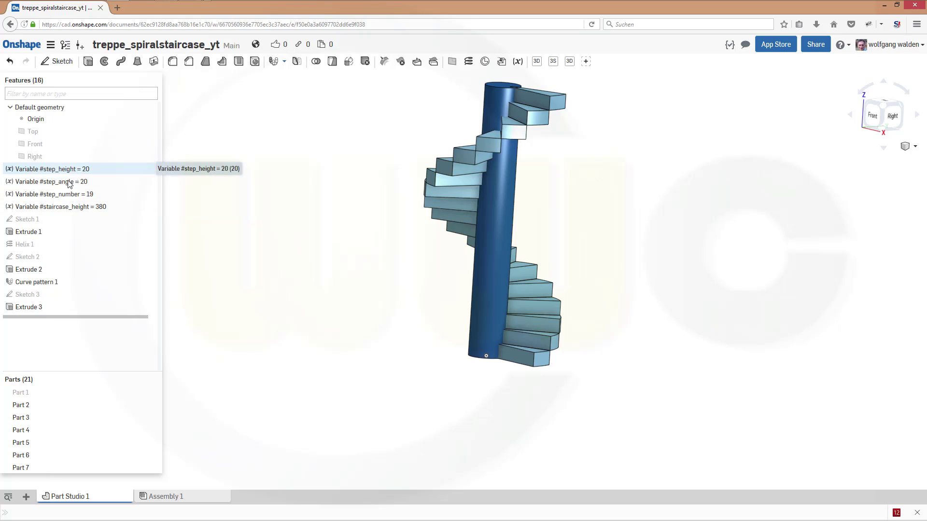
Set Extrude 2's 20 mm step depth to #step_height
double_click(29, 269)
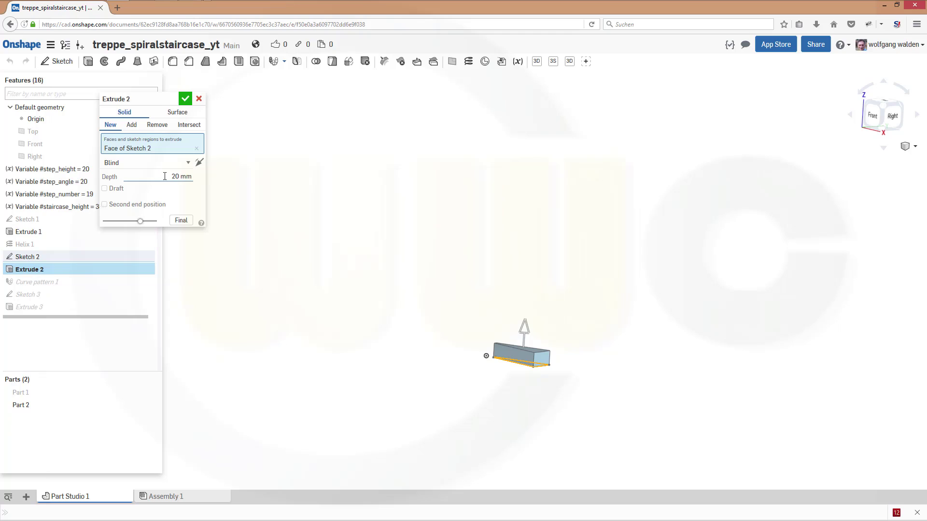
left_click(181, 176)
type("#step_height")
key("Return")
left_click(186, 99)
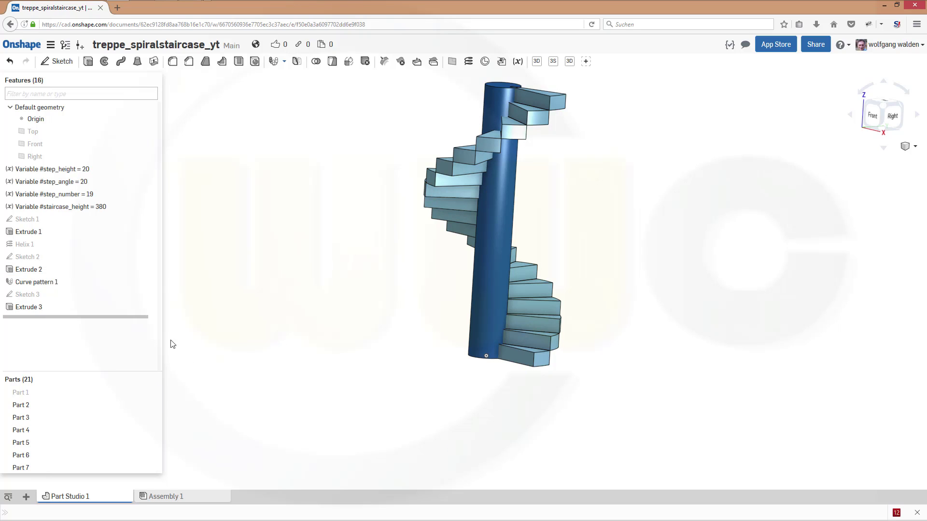
Set Curve pattern 1's instance count of 19 to #step_number
double_click(46, 283)
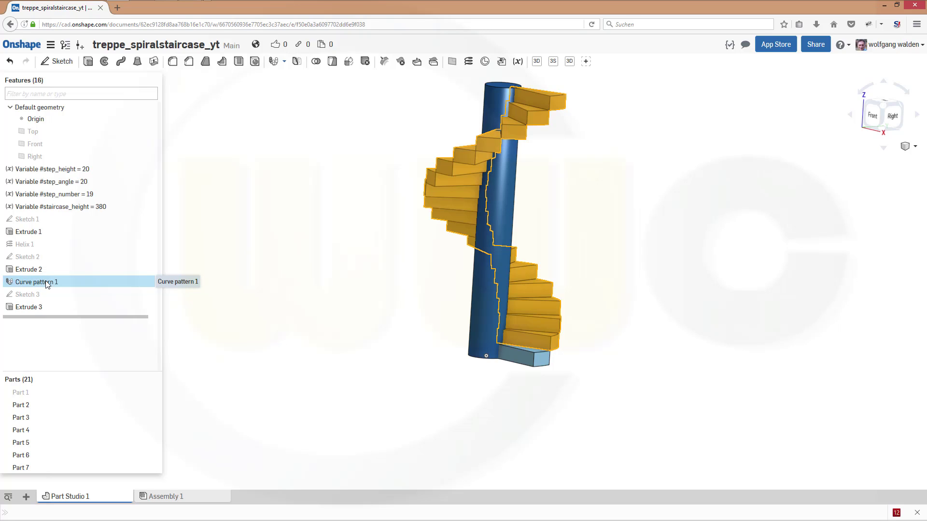
double_click(186, 187)
type("#")
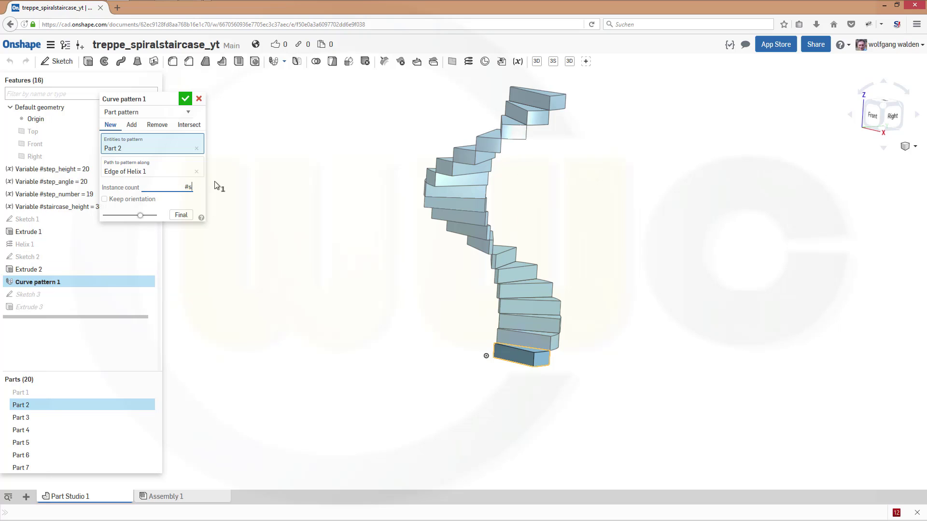
type("step_number")
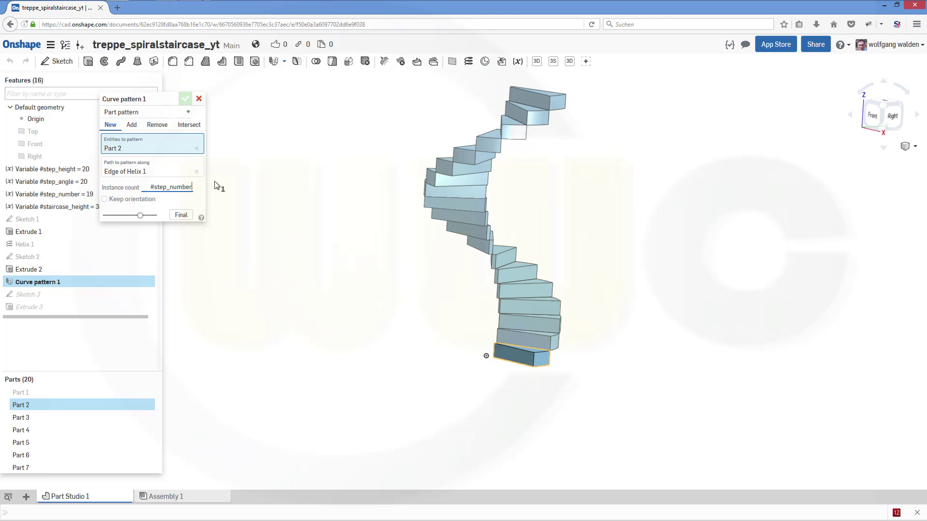
key("Return")
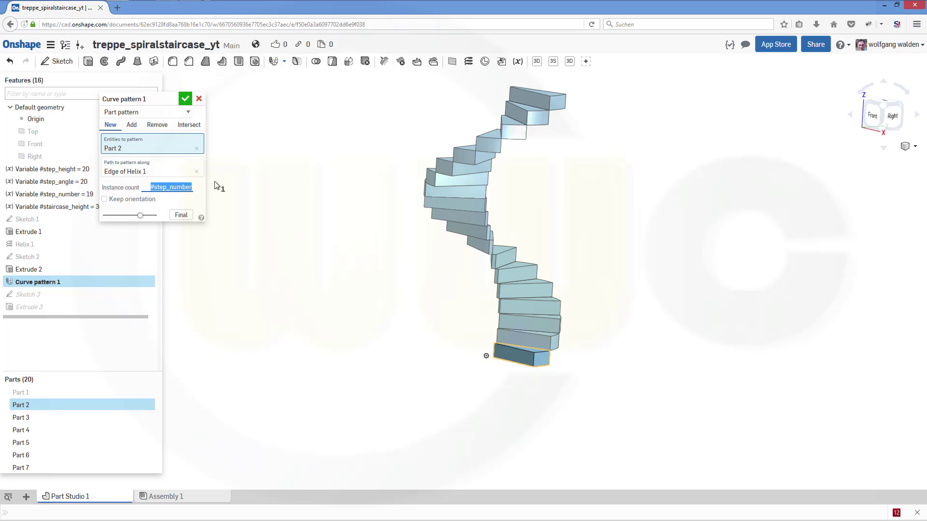
left_click(185, 99)
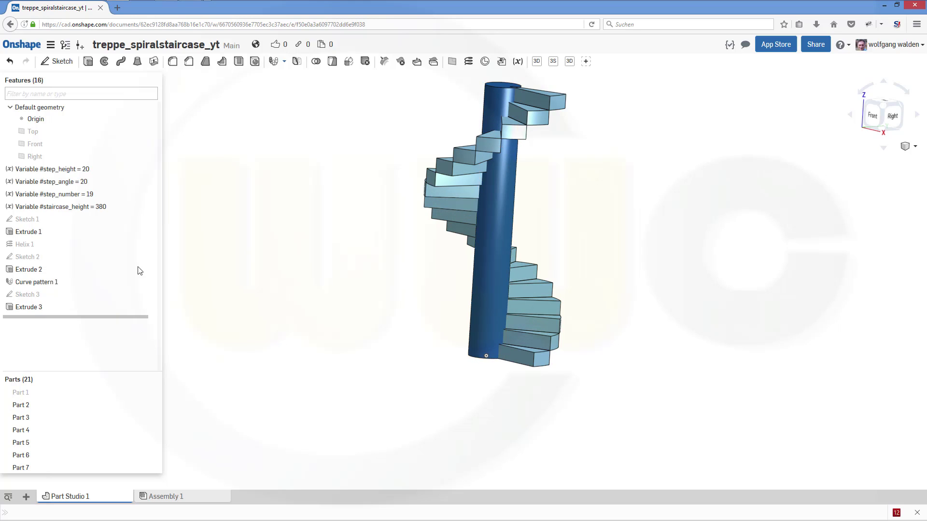
Replace Extrude 3's 380 mm column depth with #staircase_height
double_click(37, 309)
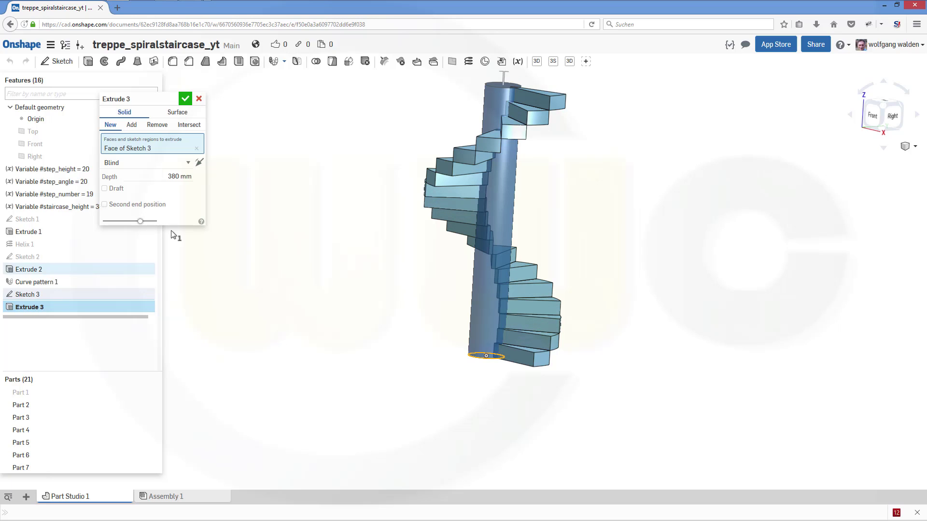
left_click(164, 176)
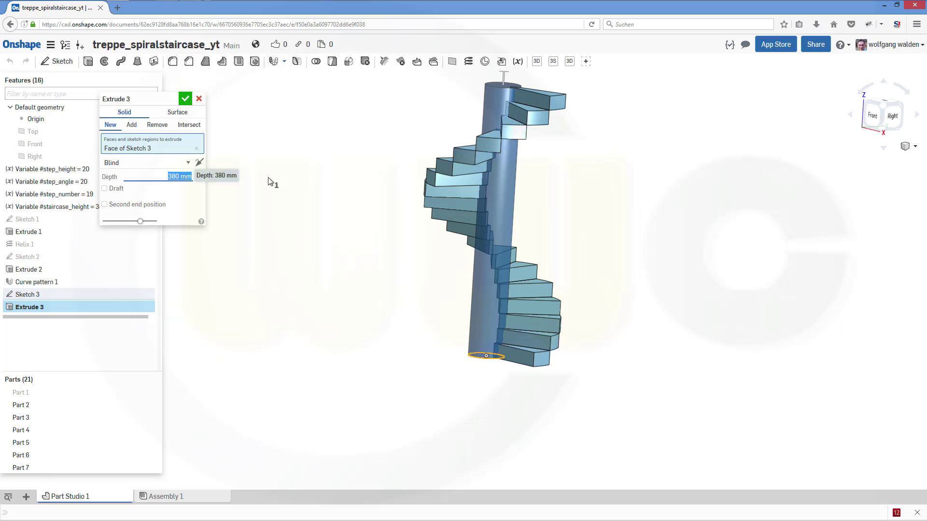
type("#step")
key("BackSpace")
key("BackSpace")
type("aircase")
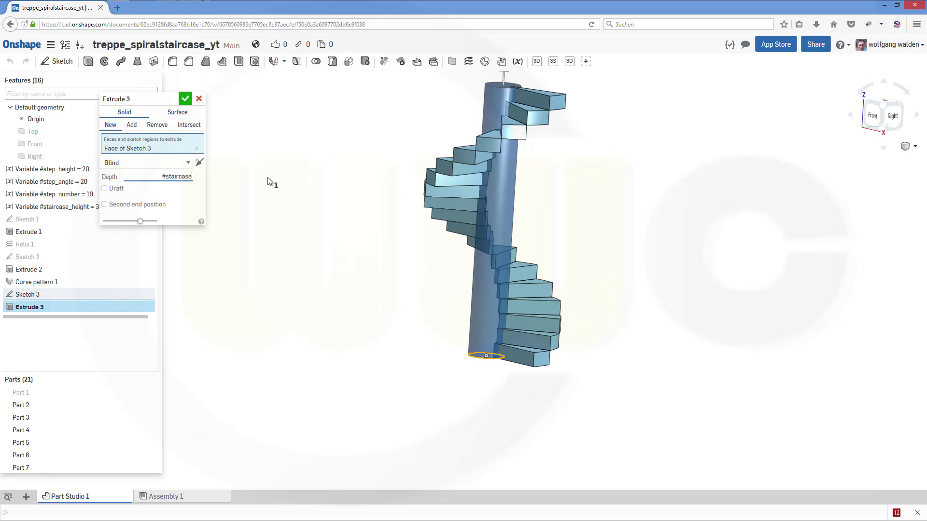
type("_height")
key("Return")
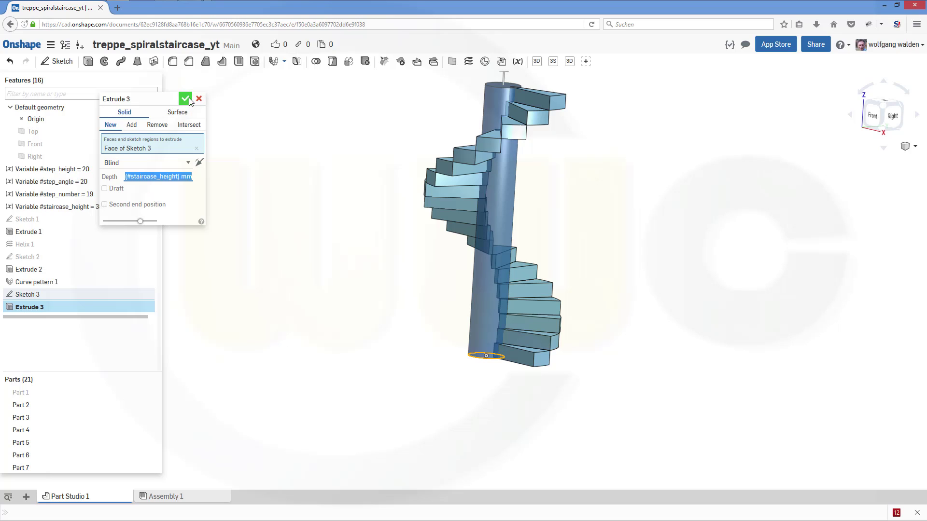
left_click(187, 102)
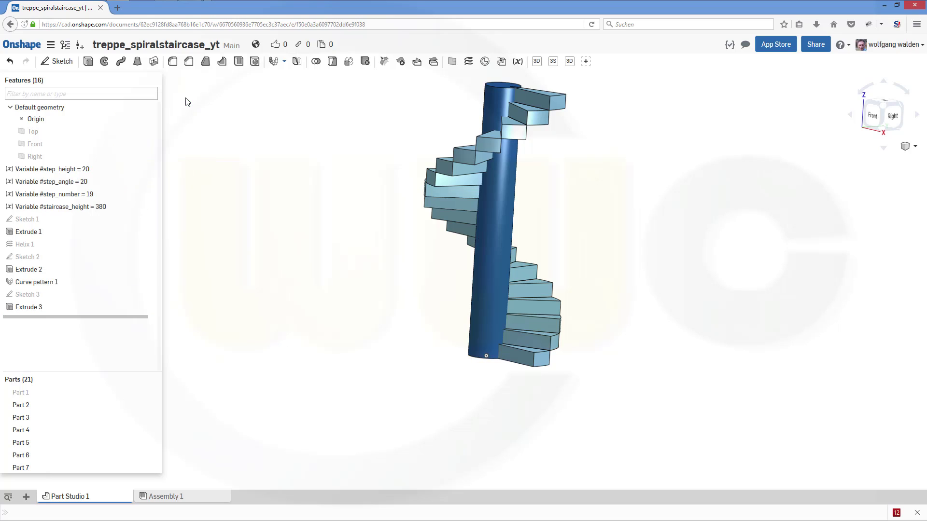
Switch to isometric view and move step_number above step_angle in the feature list
left_click(140, 169)
left_click(191, 228)
key("shift+7")
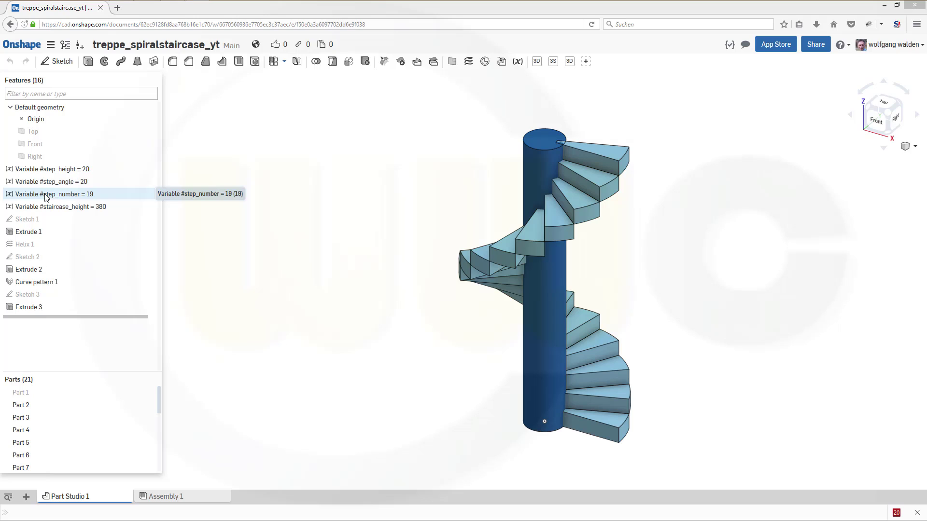
left_click_drag(60, 196, 63, 182)
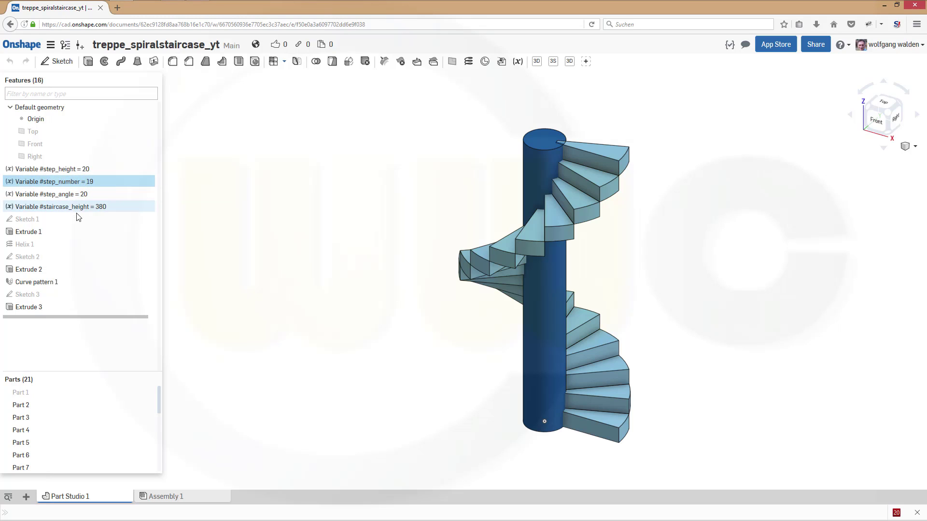
Replace step_number's value 19 with the expression 360/#step_height+1
double_click(84, 186)
left_click(139, 126)
double_click(188, 126)
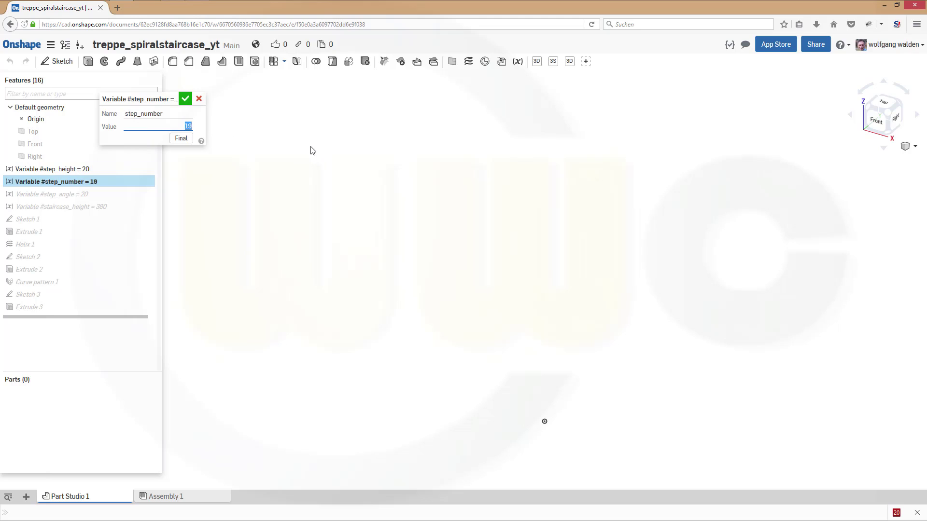
type("360/")
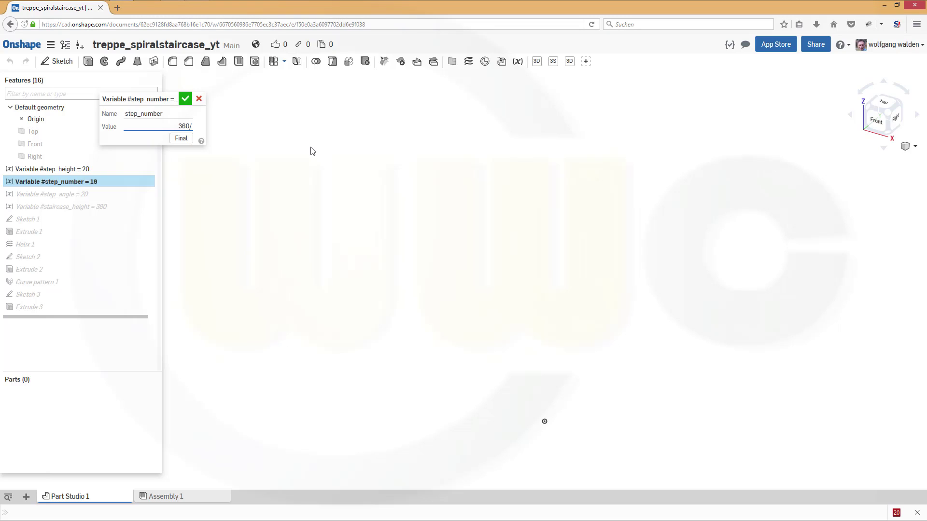
type("#step_height+1")
key("Return")
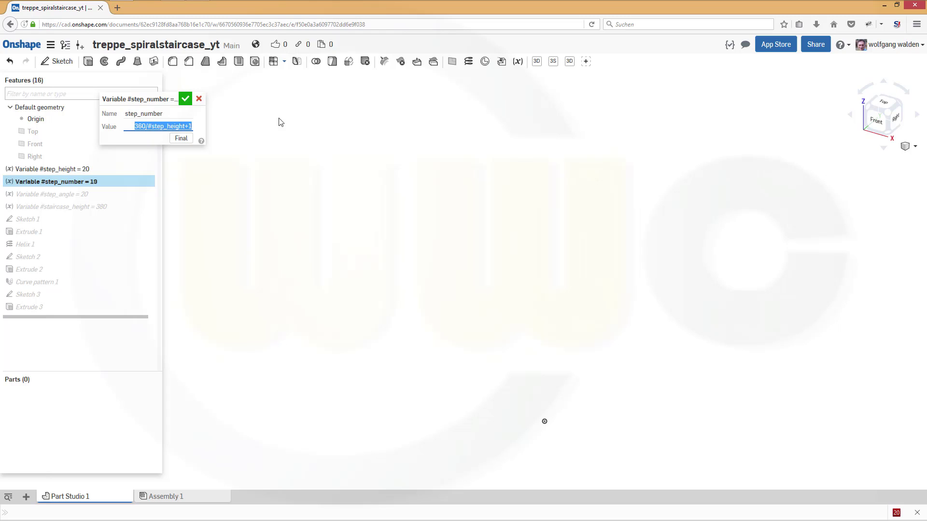
left_click(186, 98)
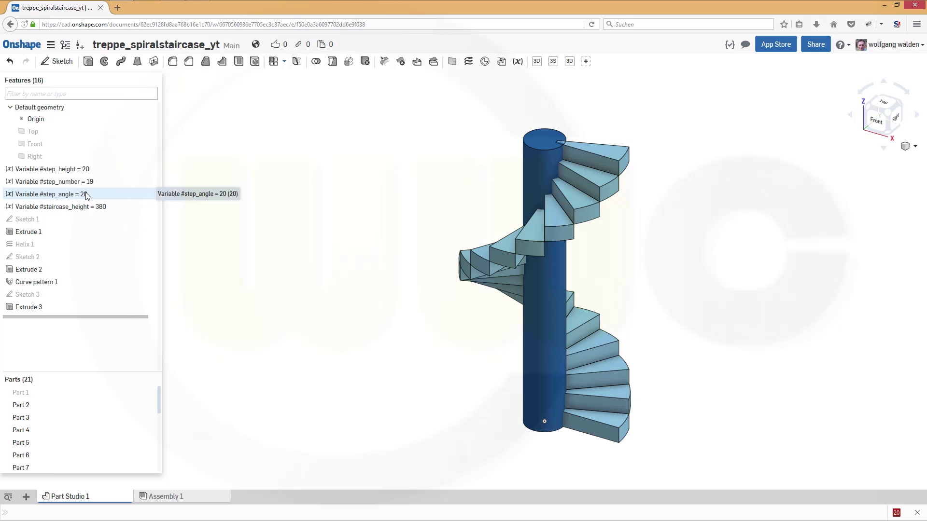
Redefine #step_angle as 360/(#step_number-1) so it stays at 20 and follows the step count
double_click(87, 194)
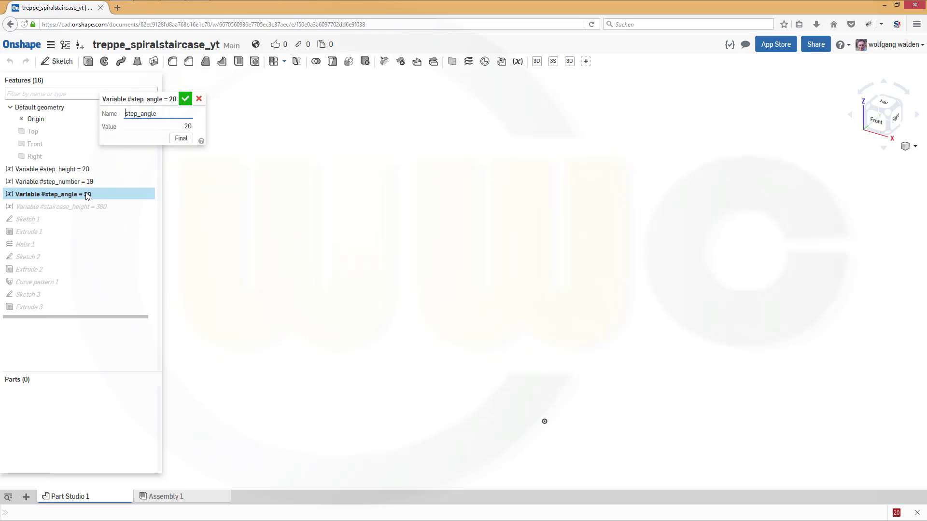
left_click(137, 125)
type("360/(")
key("BackSpace")
key("BackSpace")
type("/(step_")
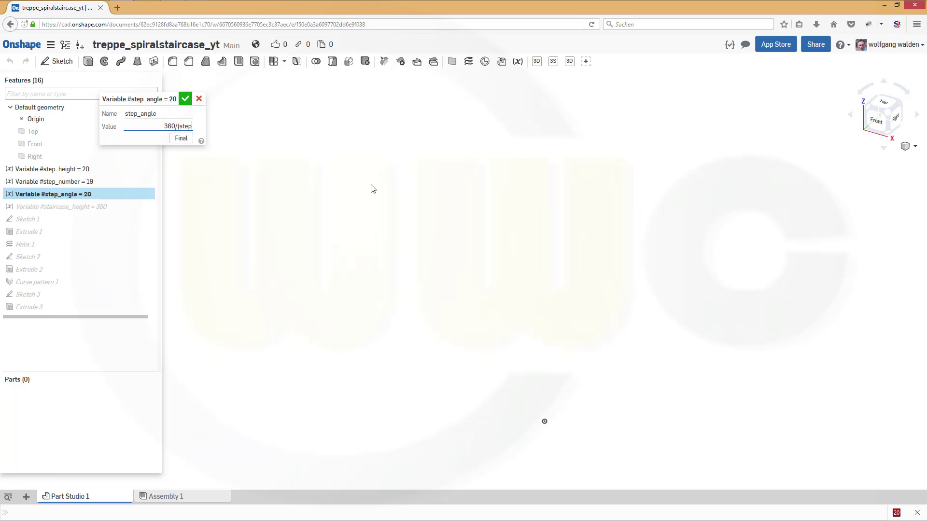
type("number")
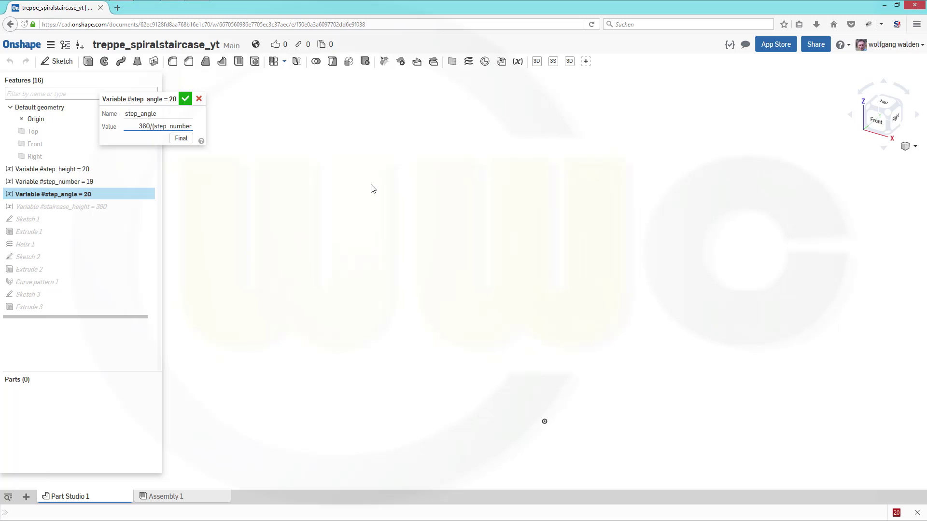
type("-1)")
key("Return")
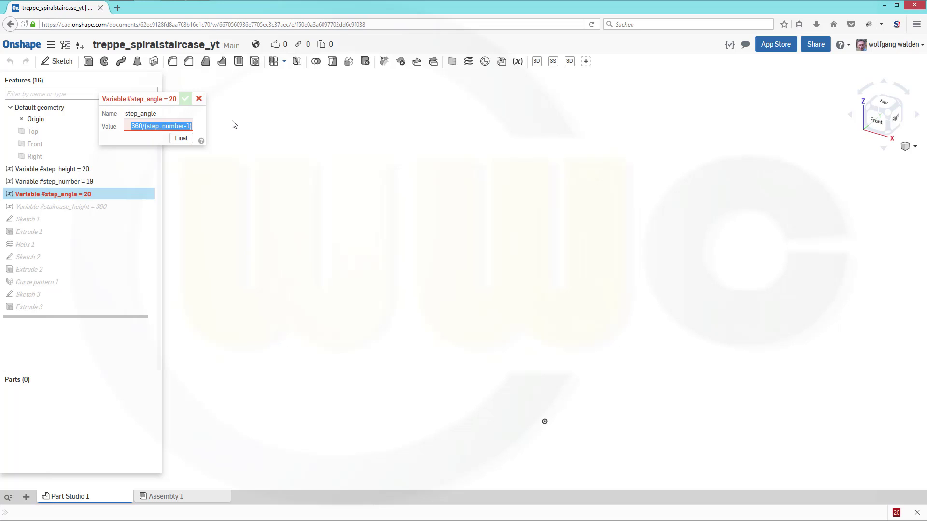
left_click(193, 127)
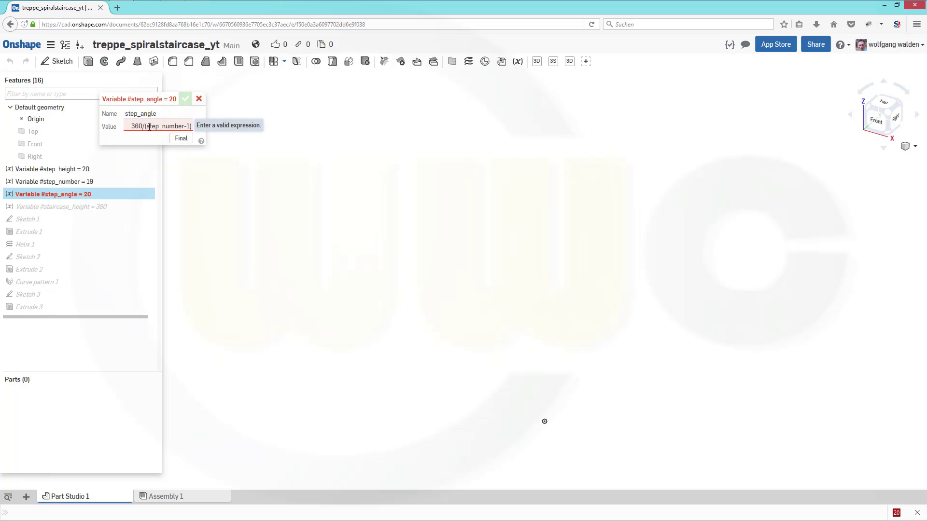
key("Return")
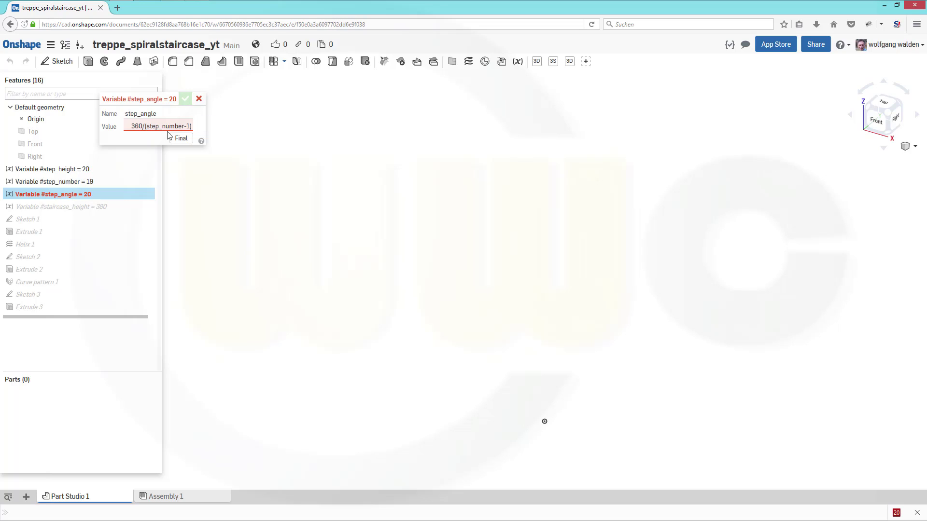
type("#")
key("Return")
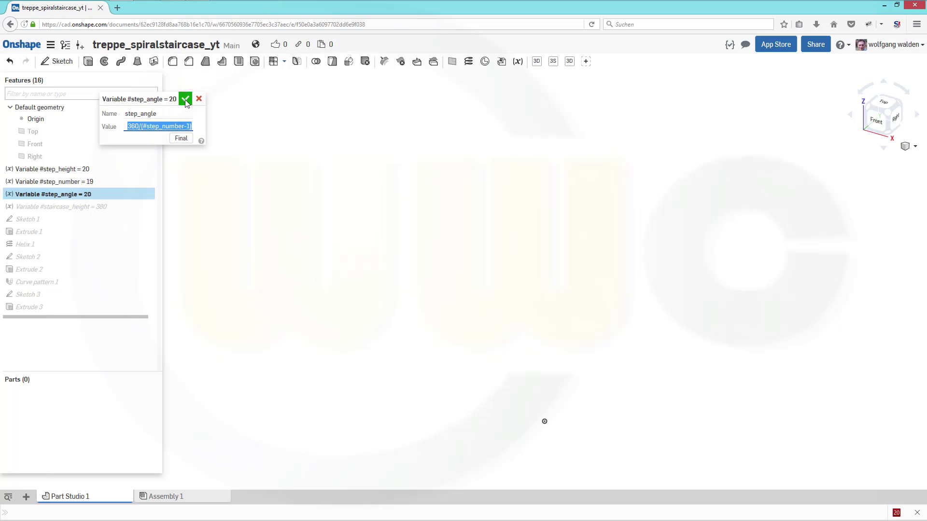
left_click(186, 100)
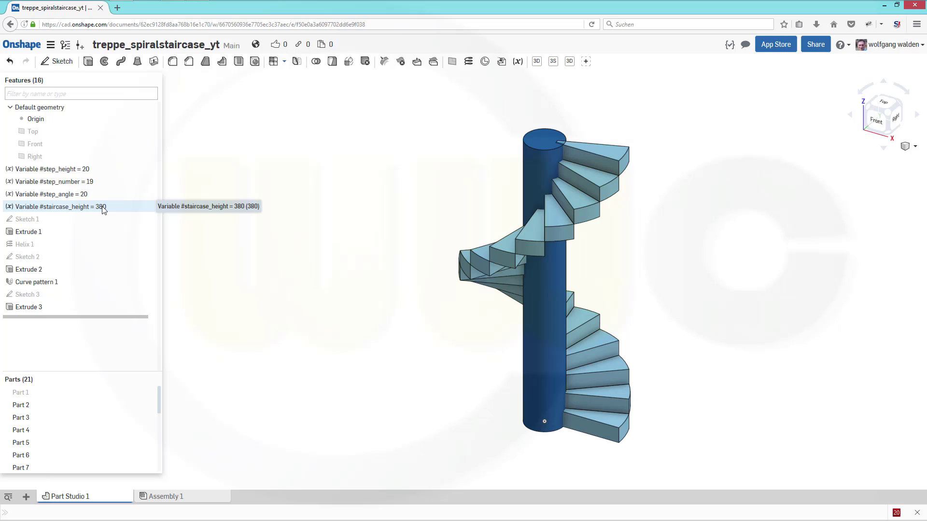
Set #staircase_height to the formula #step_height*(#step_number+1), giving 400
double_click(103, 208)
left_click(192, 125)
double_click(192, 125)
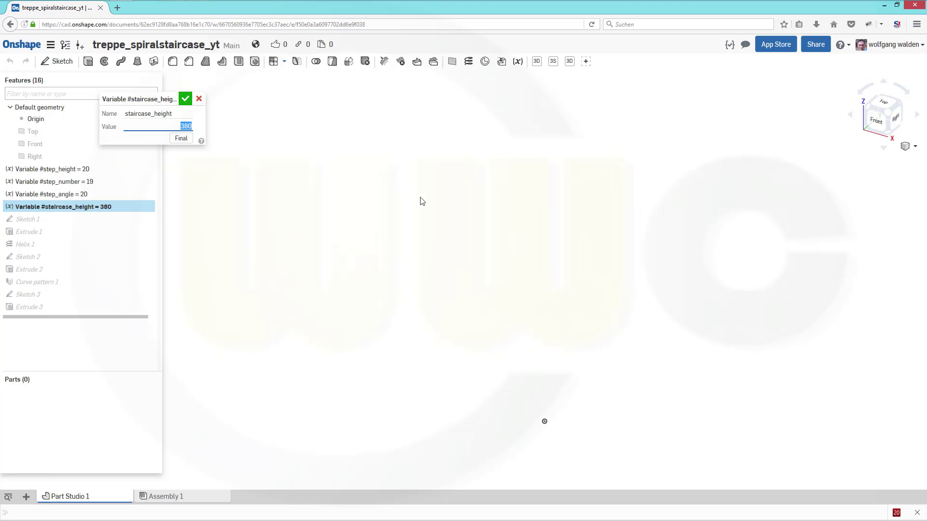
type("#step_height+")
key("BackSpace")
type("*(step_number")
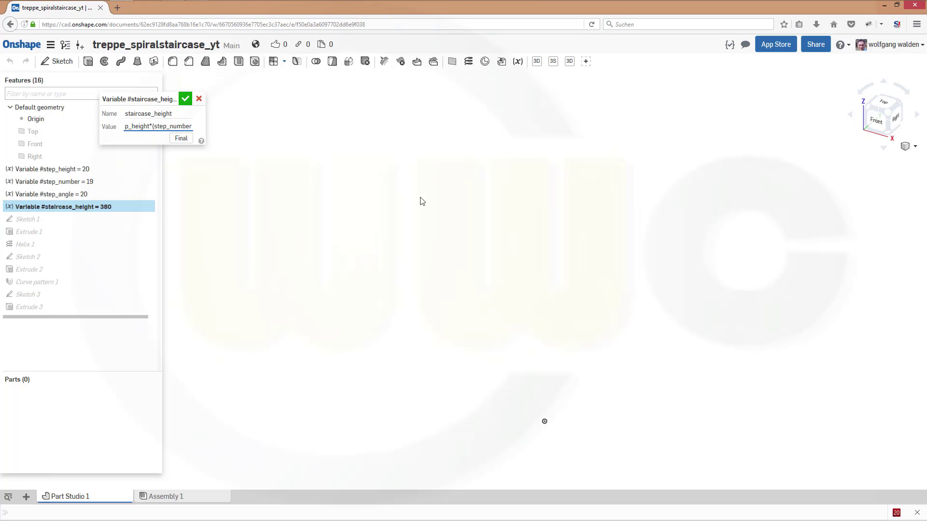
type("#")
key("End")
type("+1)")
key("Return")
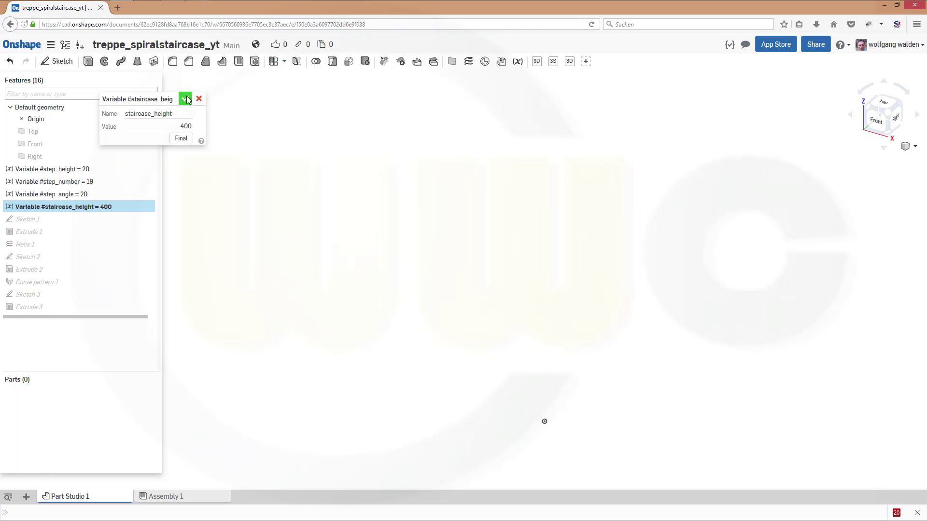
left_click(186, 99)
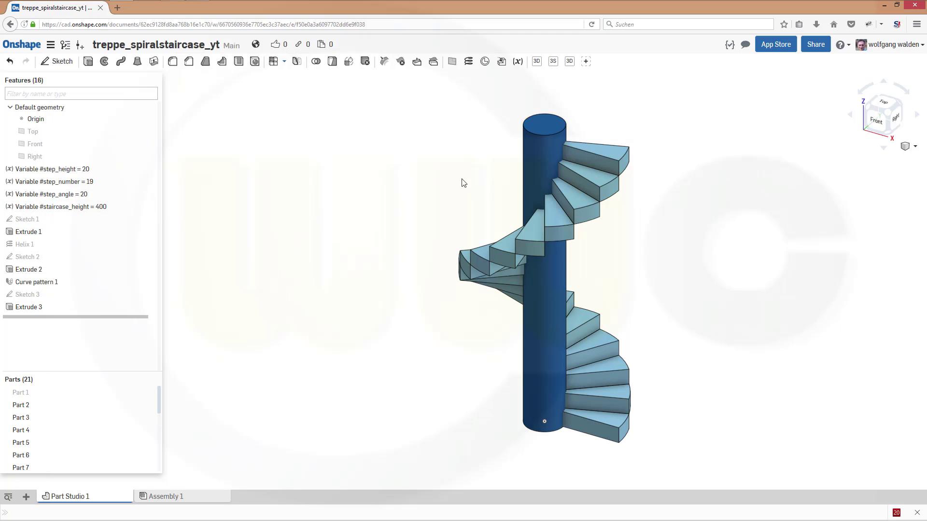
right_click_drag(466, 169, 487, 132)
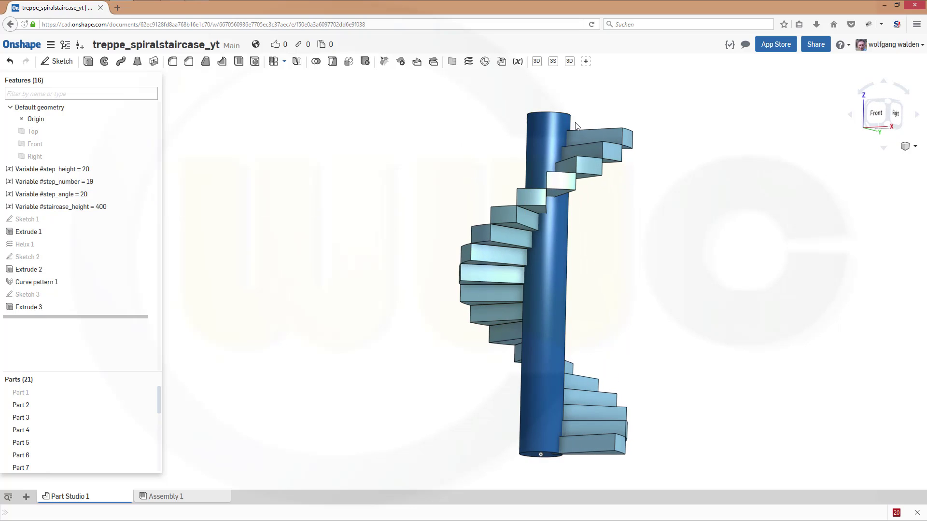
Remove the +1 from the staircase_height formula so it evaluates to 380
double_click(75, 207)
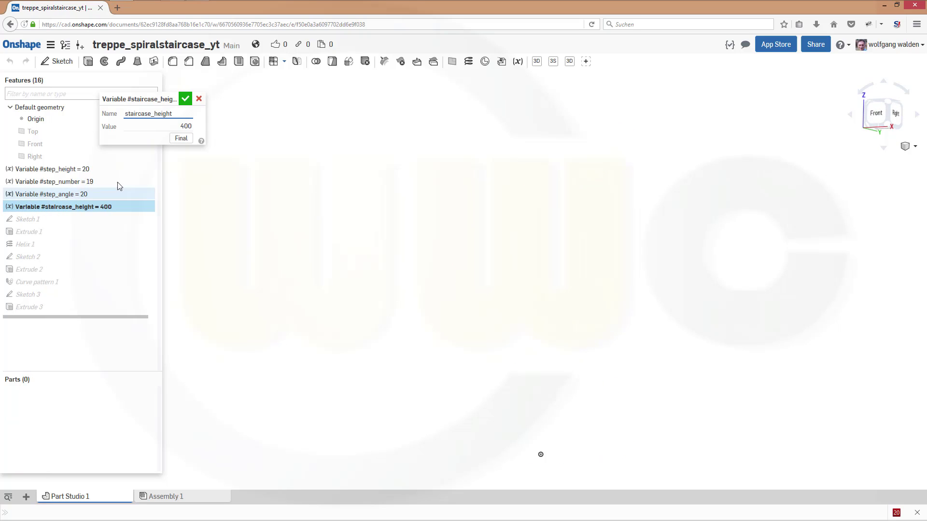
left_click(156, 125)
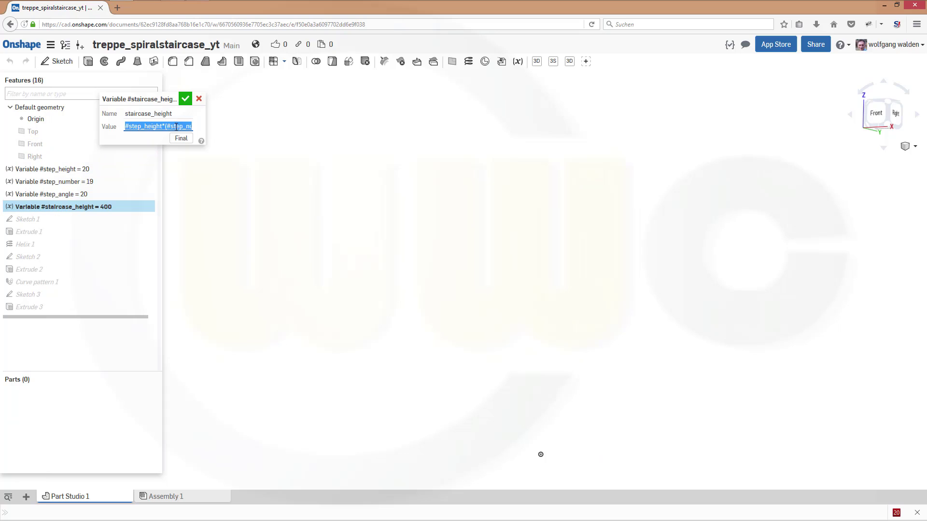
left_click(176, 126)
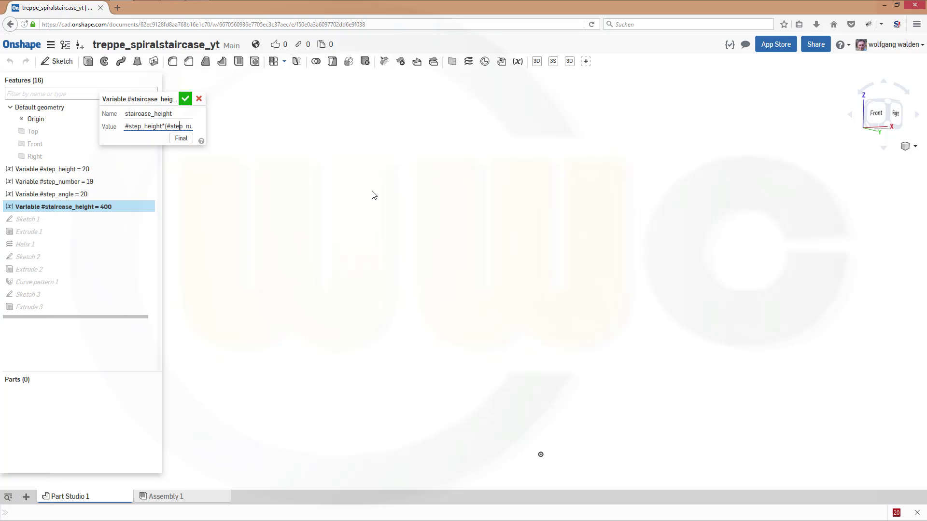
key("End")
key("BackSpace")
key("BackSpace")
key("BackSpace")
key("BackSpace")
left_click(185, 99)
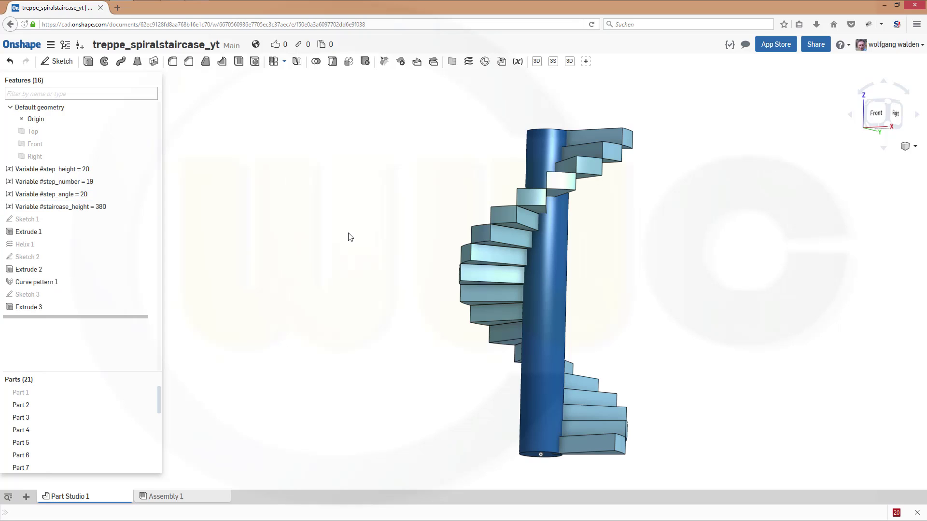
key("i")
right_click_drag(350, 287, 343, 269)
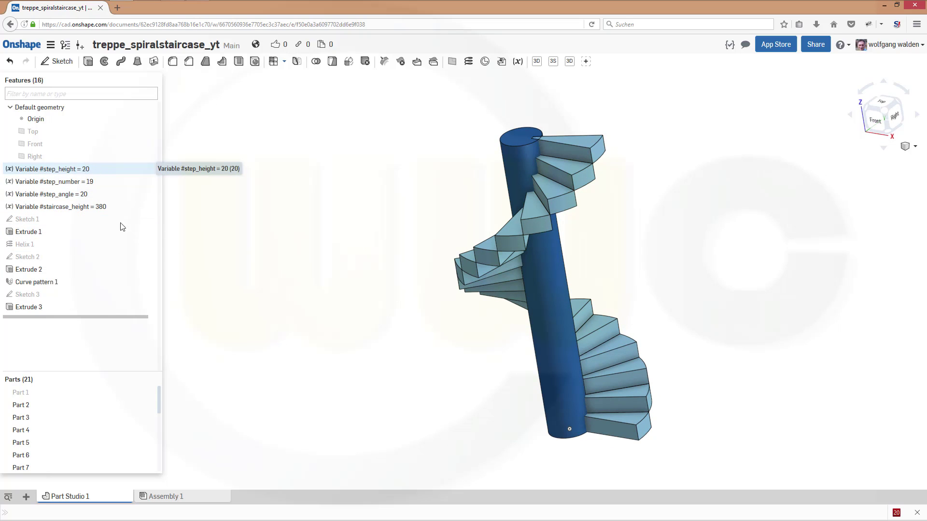
Change #step_height from 20 to 10, rebuilding the staircase with 37 steps at 10° each
double_click(89, 169)
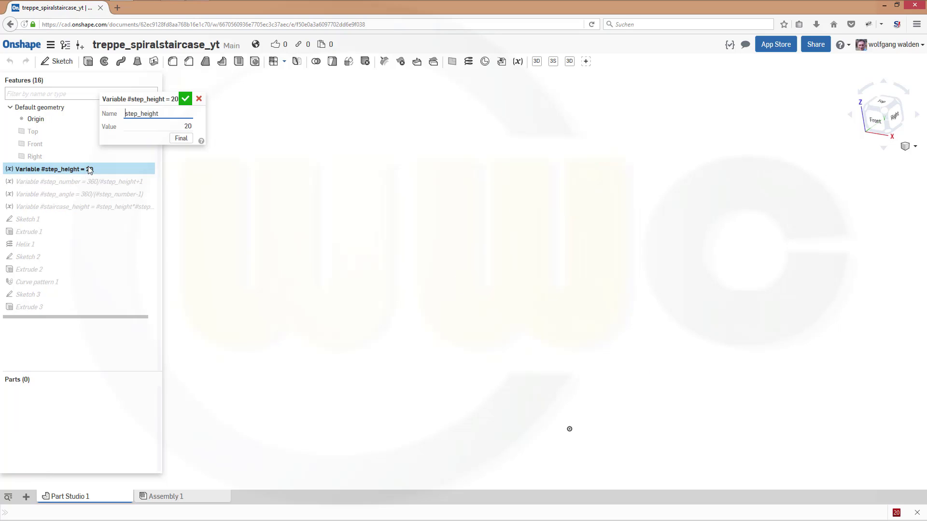
left_click(188, 126)
key("Return")
left_click(186, 100)
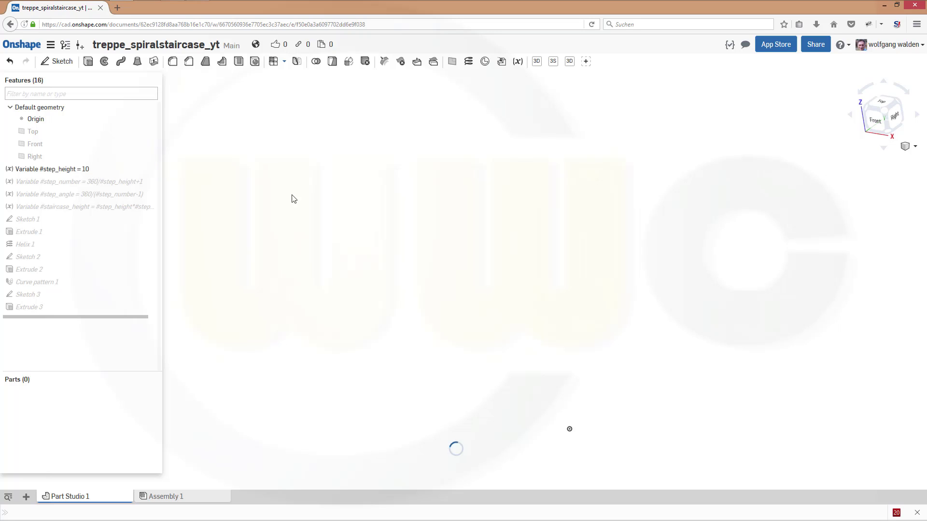
right_click_drag(390, 286, 422, 273)
right_click_drag(328, 295, 399, 286)
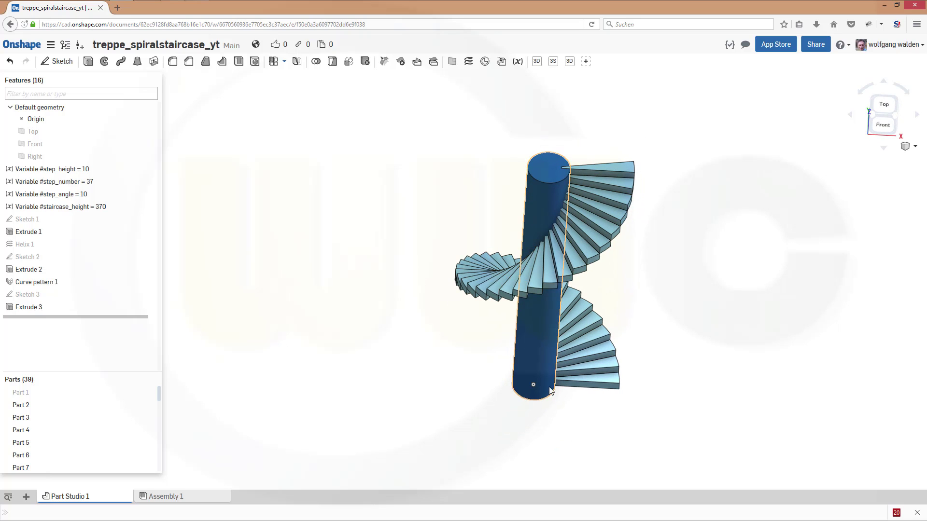
right_click_drag(571, 443, 593, 416)
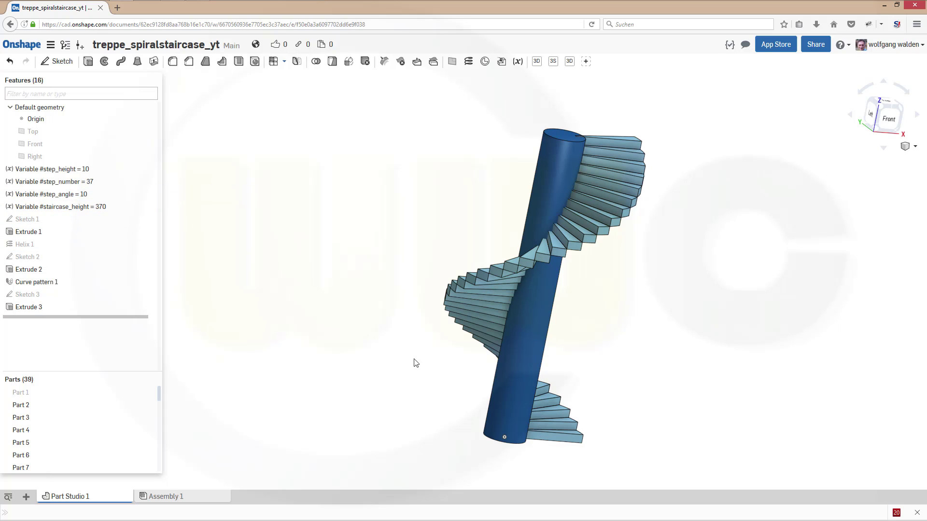
right_click_drag(416, 363, 394, 348)
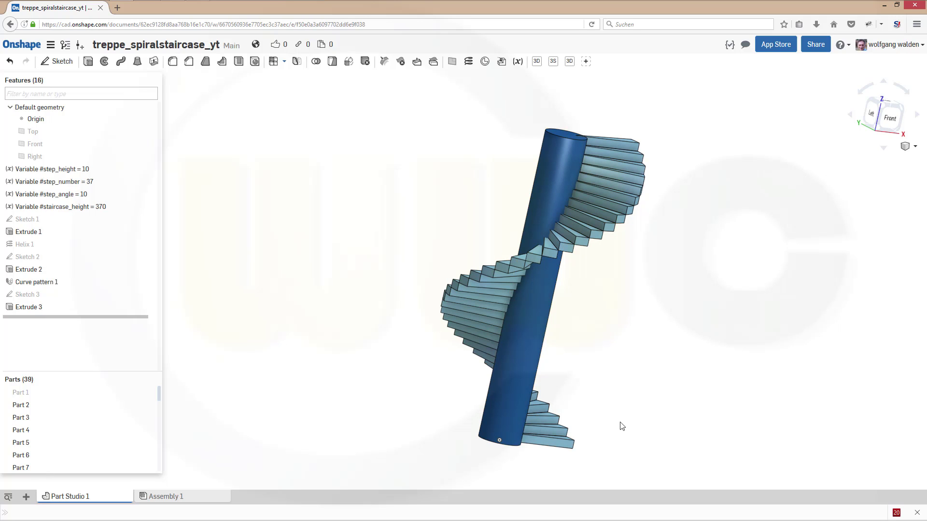
right_click_drag(621, 426, 611, 475)
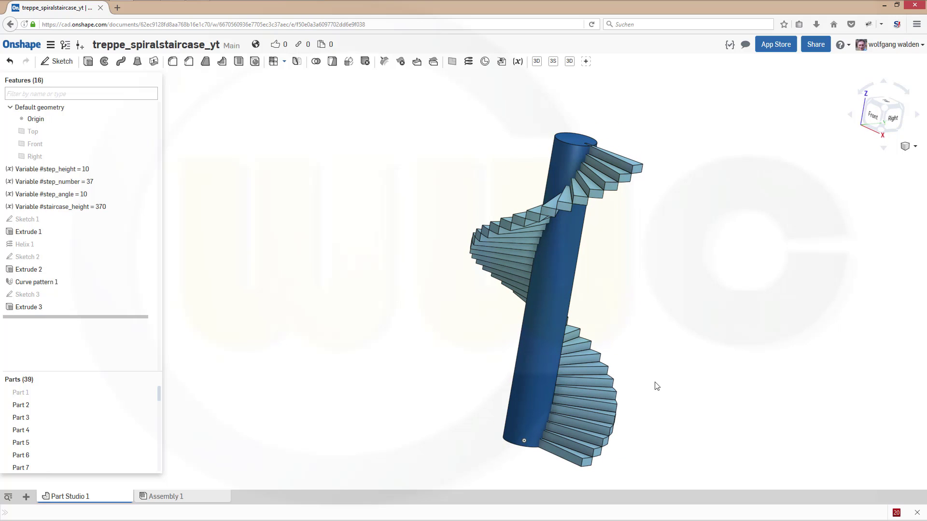